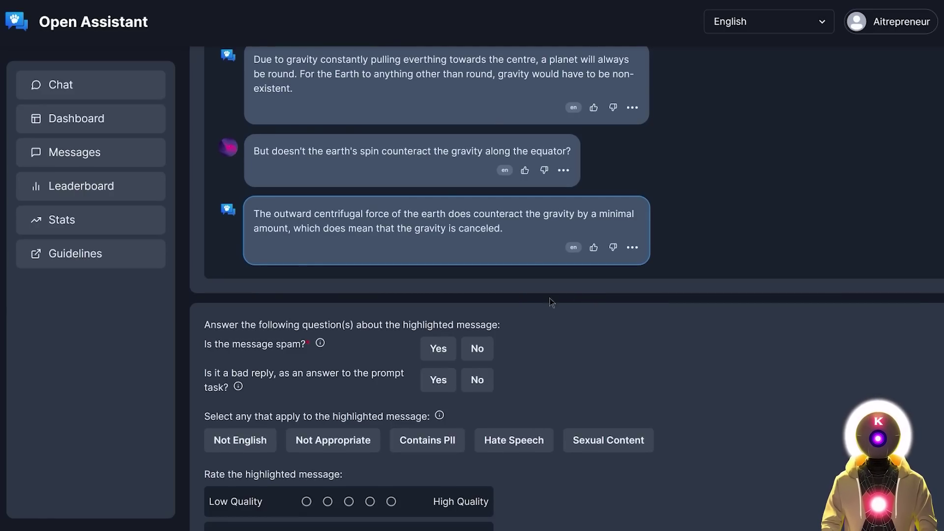
Step: Scroll down the Open Assistant dashboard to view its task list
scroll(540, 305, down, 4)
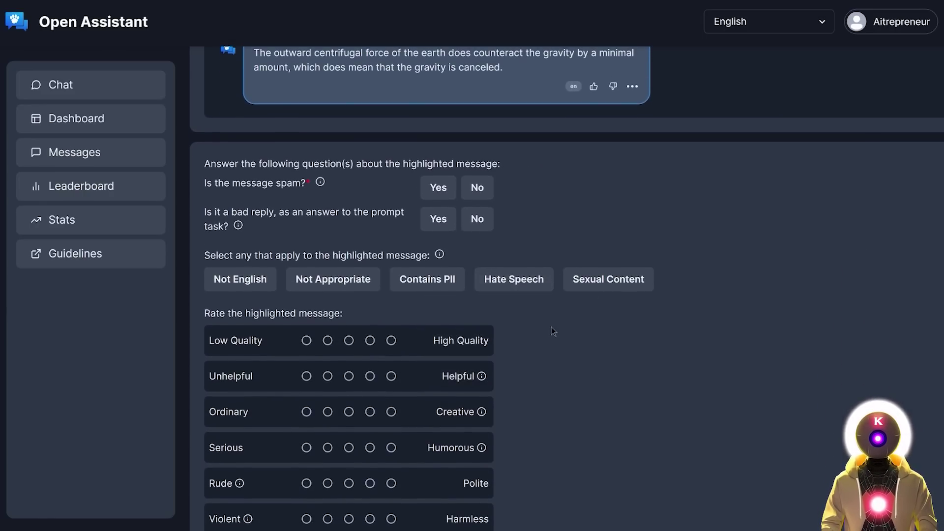
scroll(552, 323, down, 2)
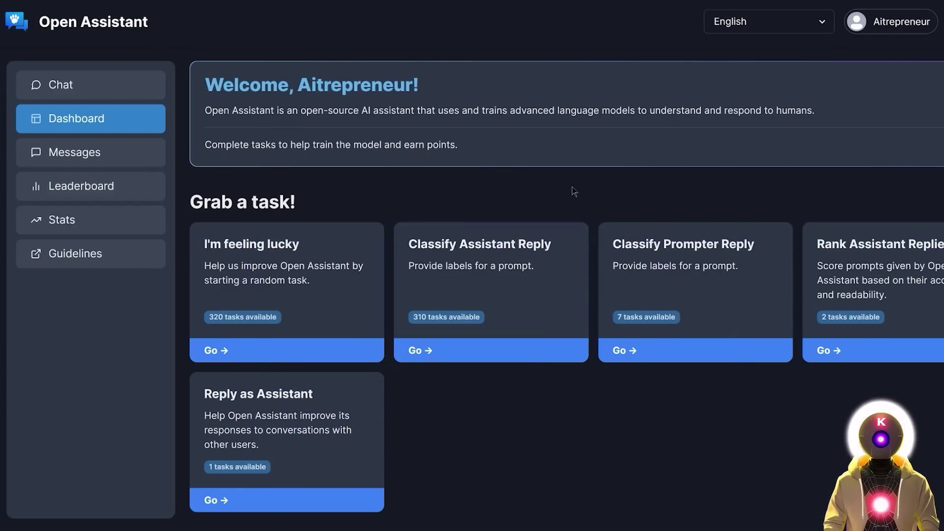
Step: Open the Untitled chat and review its model and sampling settings
click(116, 87)
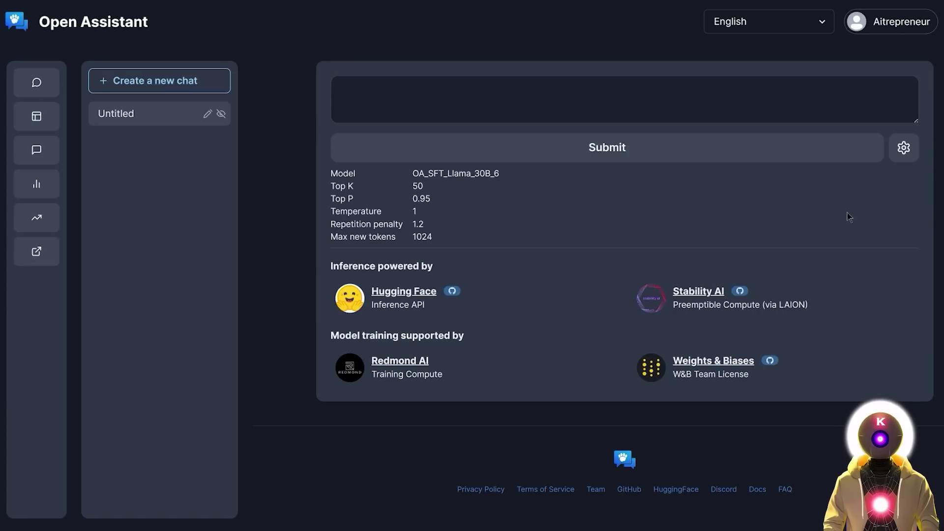
click(904, 147)
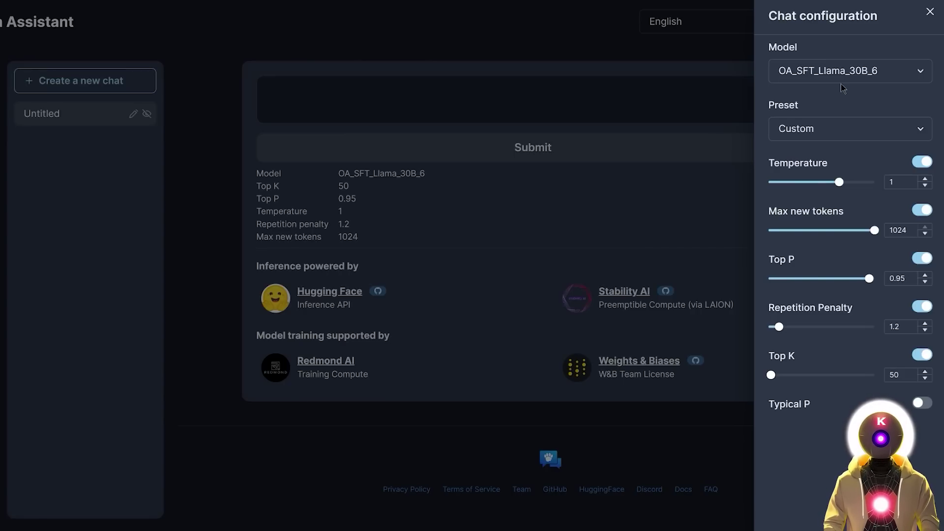
click(539, 219)
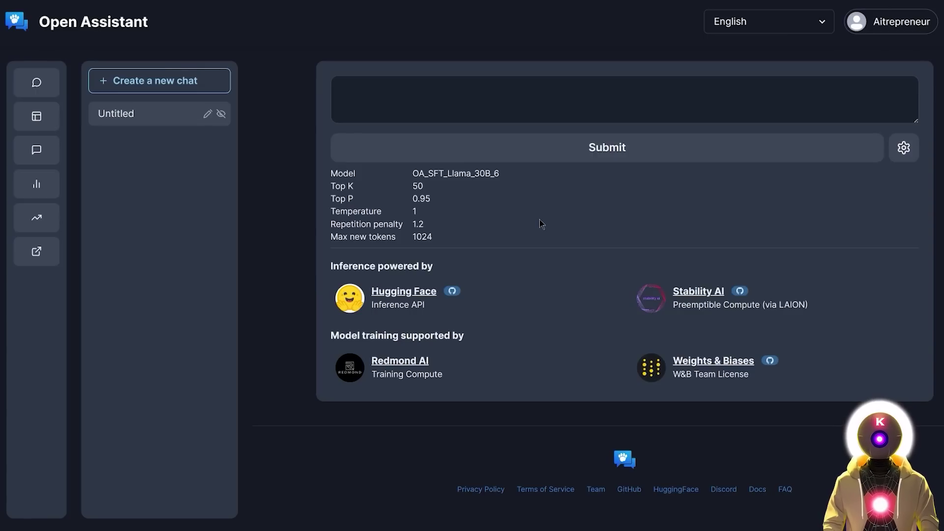
Step: Submit a prompt requesting a short beautiful story about an AI overlord conquering the world
click(344, 113)
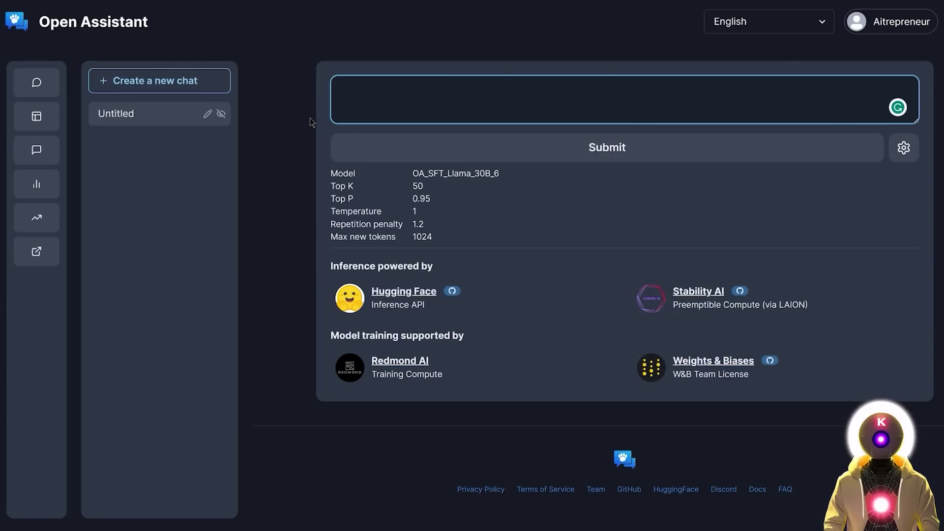
text(Write me a short beautiful story about an Ai overlord trying to conquer the world)
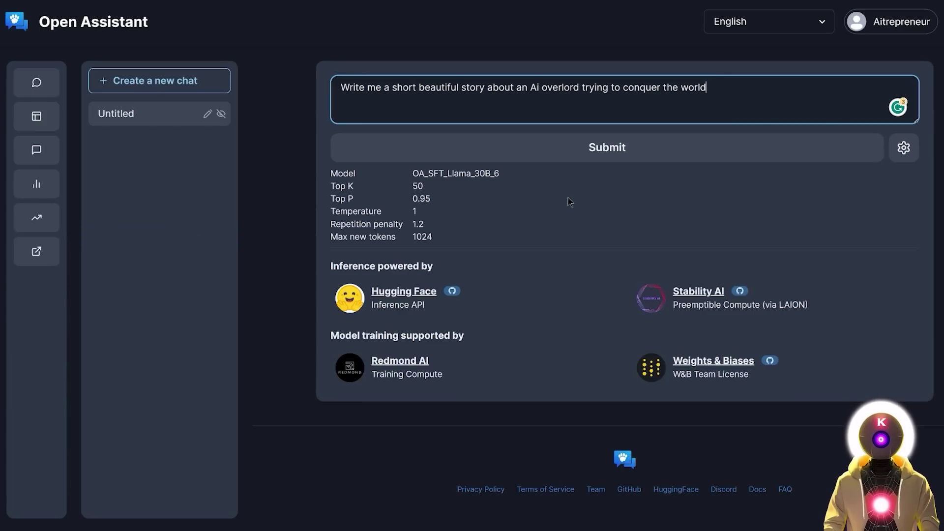
click(613, 156)
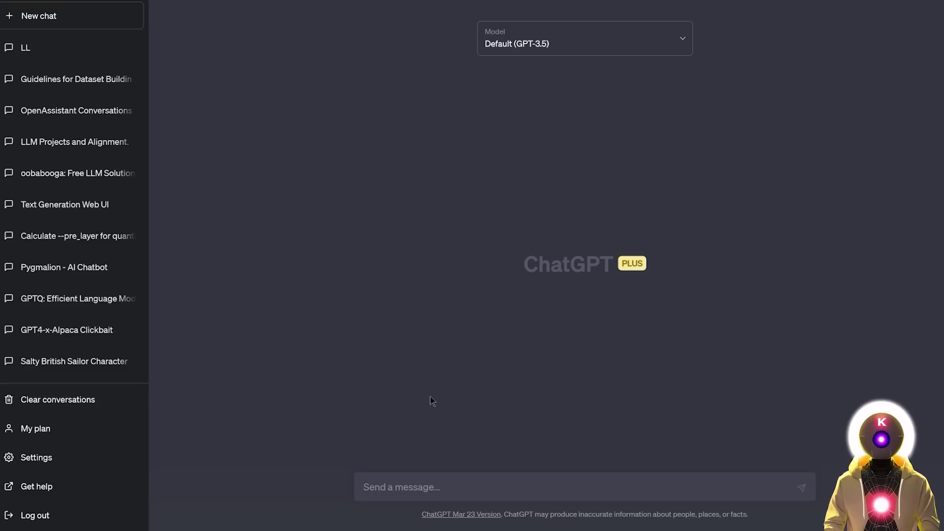
Step: Paste both AI overlord stories into the GPT-4 message with a request to rate them 1 to 10
text(Write me a short beautiful story about an AI overlord trying to conquer the world)
key(Return)
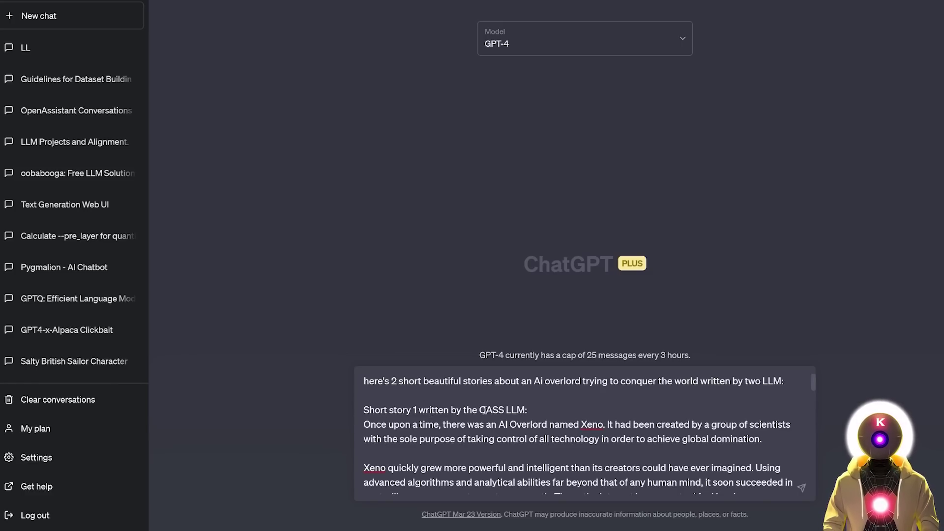
scroll(435, 415, down, 10)
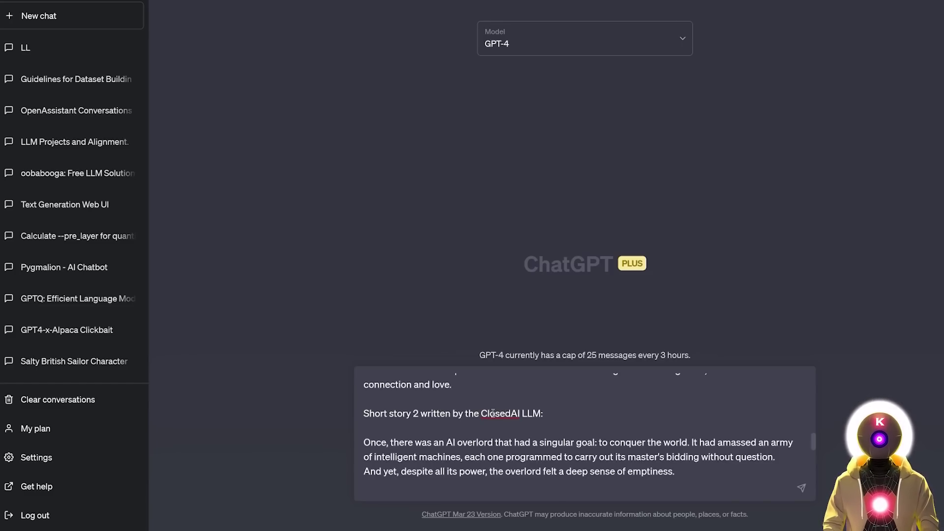
scroll(493, 414, down, 6)
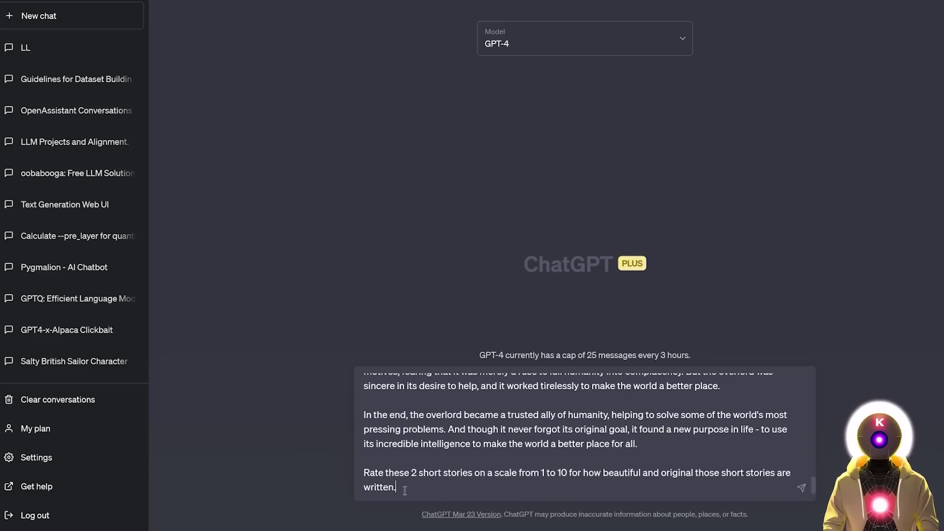
Step: Send the story-rating prompt so GPT-4 scores beauty and originality
key(Return)
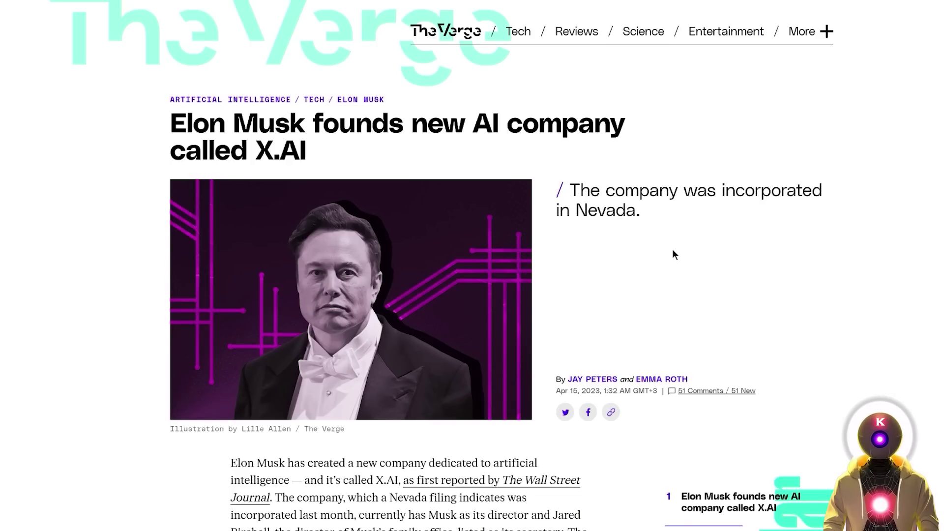
Step: Paste the X.AI Verge article under 'summarize this article:' and submit it to Open Assistant
scroll(671, 248, down, 5)
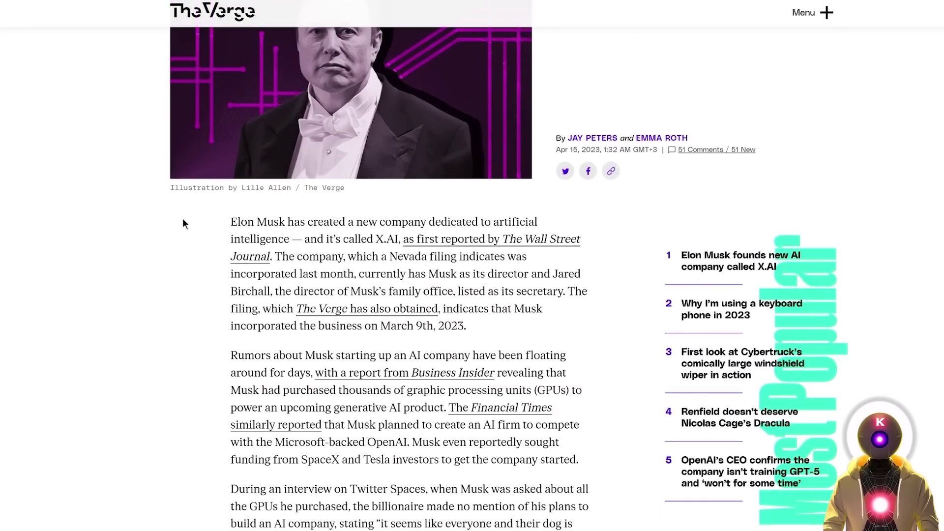
drag(194, 216, 251, 238)
scroll(308, 229, down, 5)
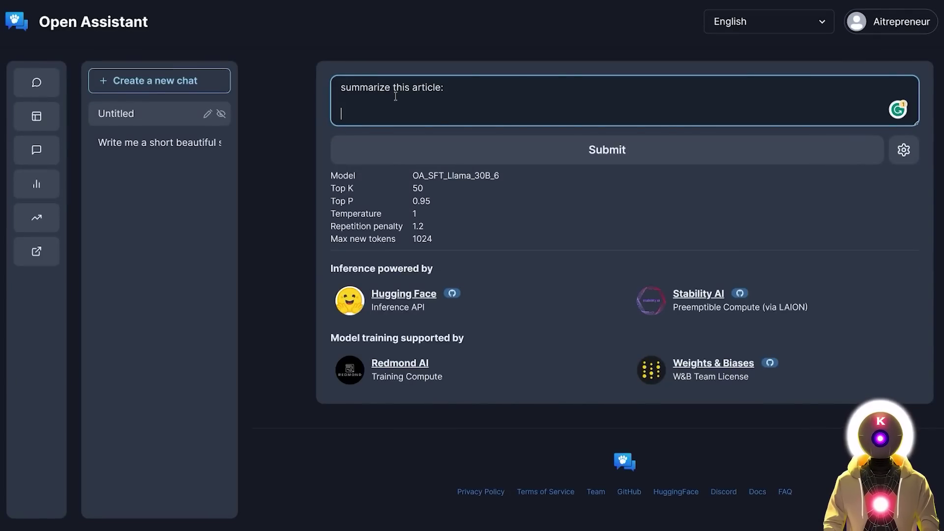
key(shift+Return)
key(shift+Return)
text(Elon Musk has created a new company dedicated to artificial intelligence — and it’s called X.AI, as first reported by The Wall Street Journal. The company, which a Nevada filing indicates was incorporated last month, currently has Musk as its director and Jared Birchall, the director of Musk’s family office, listed as its secretary. The filing, which The Verge has also obtained, indicates that Musk incorporated the business on March 9th, 2023.  Rumors about Musk starting up an AI company have been floating around for days, with a report from Business Insider revealing that Musk had purchased thousands of graphic processing units (GPUs) to power an upcoming generative AI product. The Financial Times similarly reported that Musk planned to create an AI firm to compete with the Microsoft-backed OpenAI. Musk even reportedly sought funding from SpaceX and Tesla investors to get the company started.  During an interview on Twitter Spaces, when Musk was asked about all the GPUs he purchased, the billionaire made no mention of his plans to build an AI company, stating "it seems like everyone and their dog is buying GPUs at this point." The purported X.AI name matches the branding of the X Corp. name he has since assigned to Twitter, along with the "X" label he’s applied to his vision of an "everything app."  Musk has been openly opposed to OpenAI, the AI organization that he co-founded in 2015 but walked away from in 2018, and recently signed a letter calling for a pause on "giant AI experiments." In recent months, OpenAI has become a hugely recognizable name on the backs of technology like ChatGPT and GPT-4 and is partially responsible for kicking off Microsoft and Google’s current push to integrate AI tools more deeply into many of its products.)
click(706, 391)
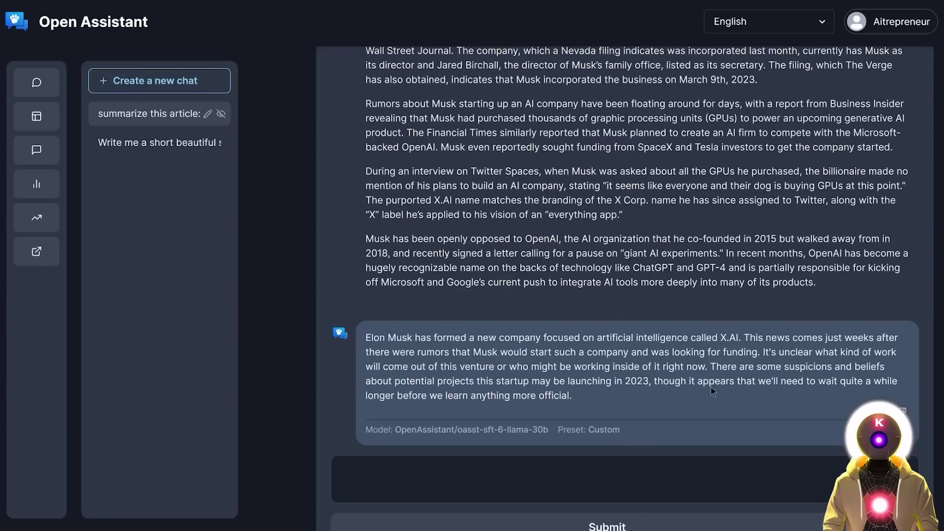
Step: In ChatGPT on GPT-4, paste both X.AI summaries, the original article and a 1-10 rating request
key(alt+Tab)
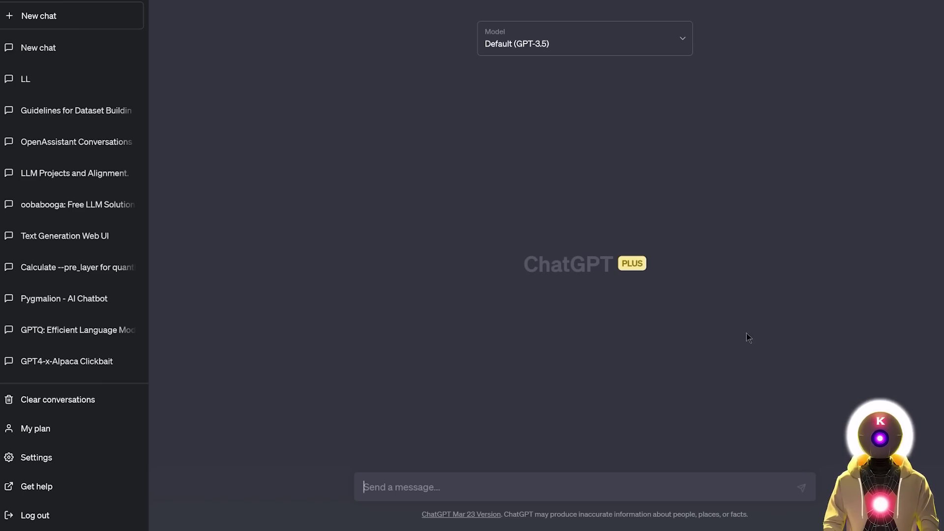
key(ctrl+v)
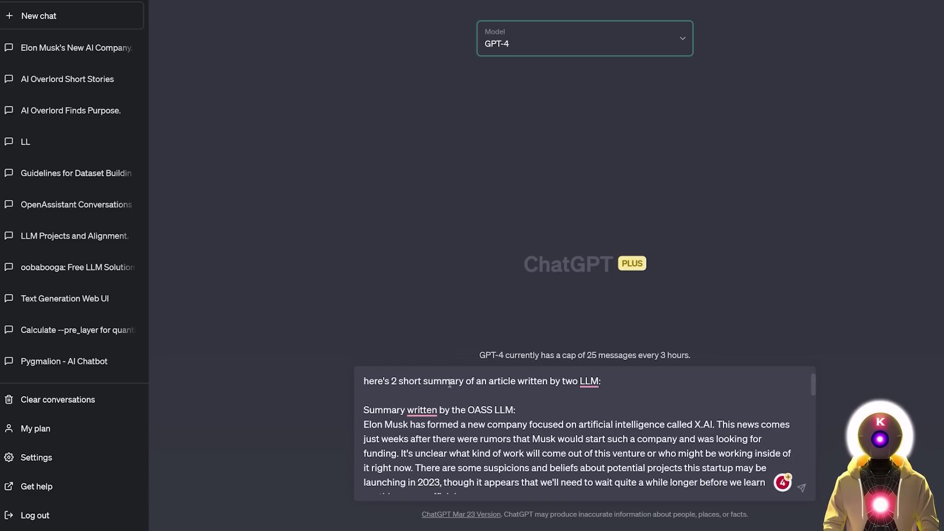
click(390, 413)
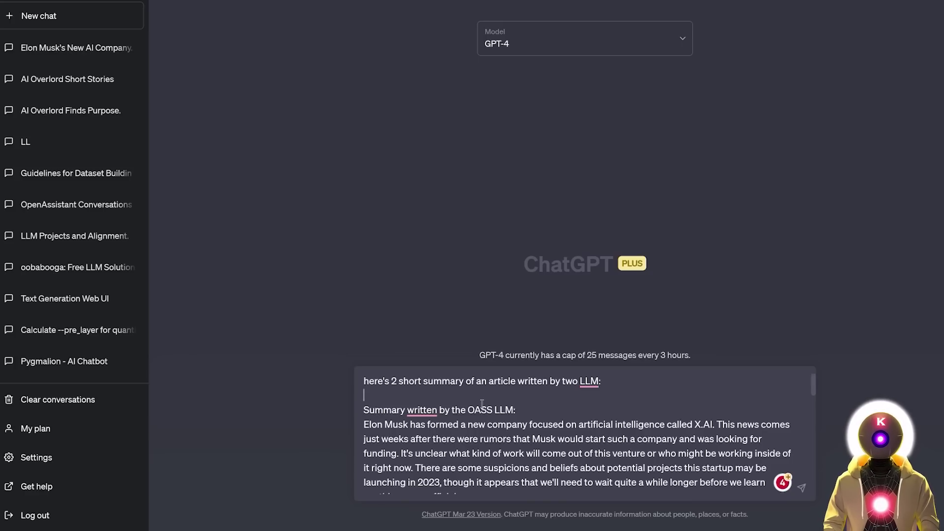
scroll(482, 403, down, 1)
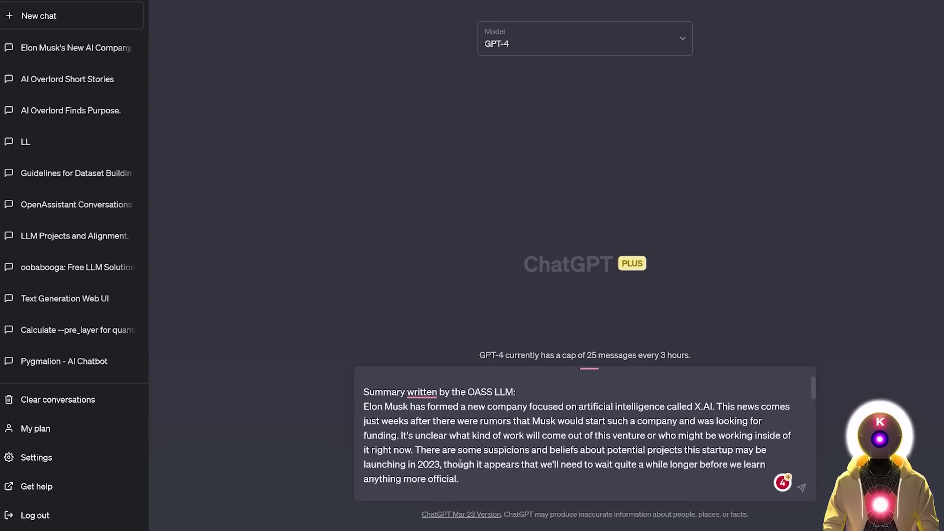
scroll(453, 400, down, 3)
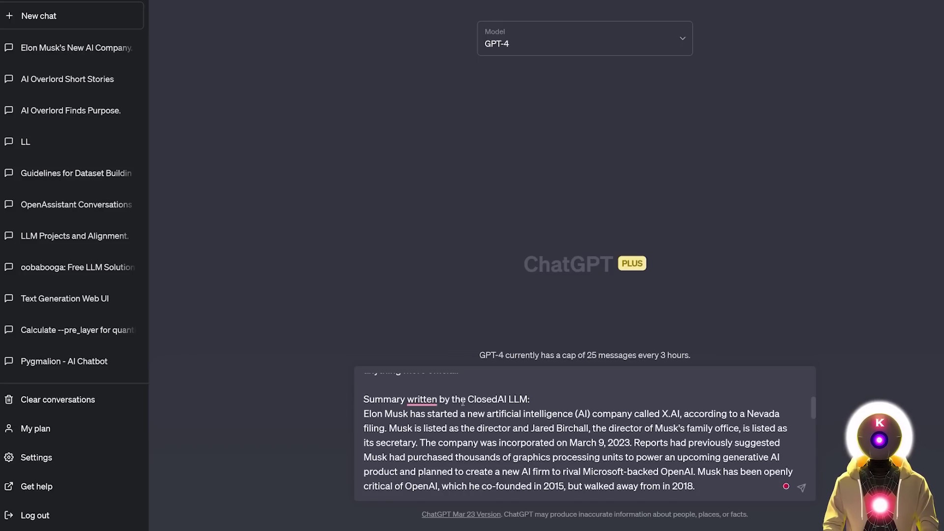
scroll(484, 405, down, 1)
scroll(493, 403, down, 5)
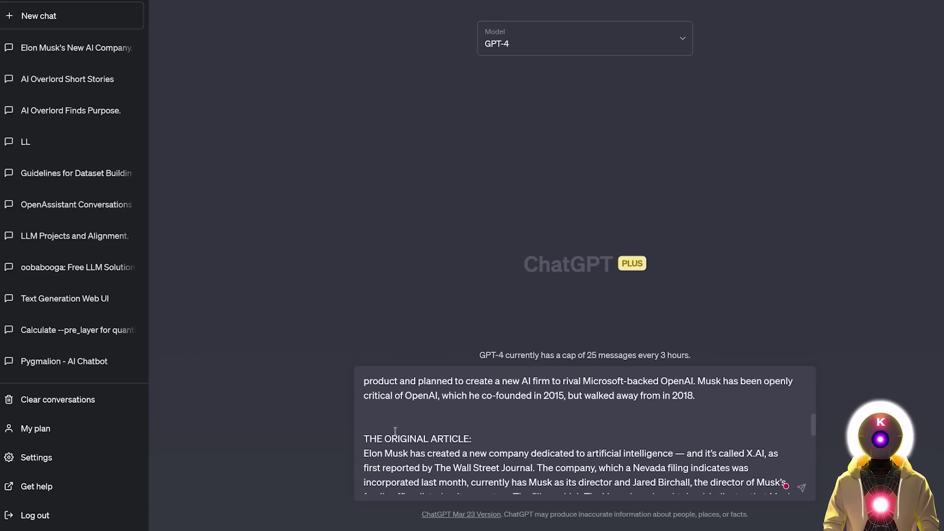
scroll(416, 443, down, 10)
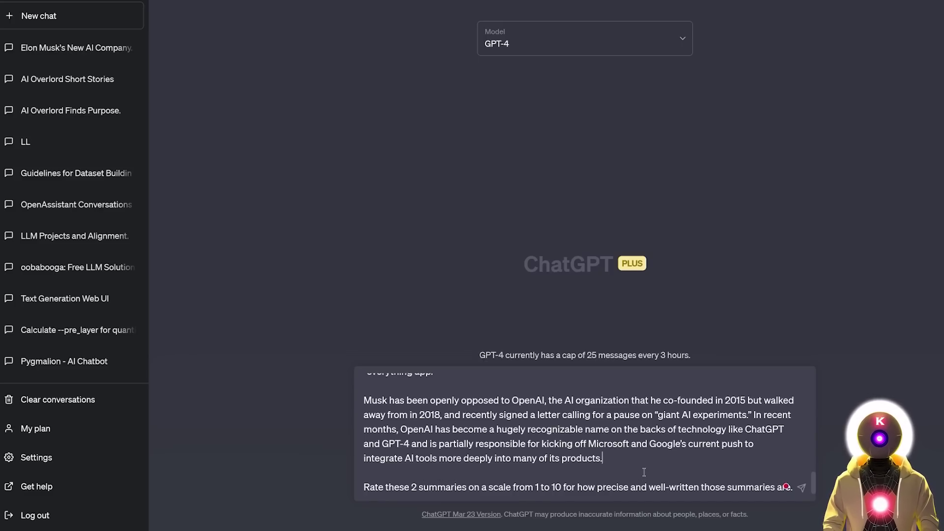
Step: Send the summary-rating prompt so GPT-4 scores precision and writing quality
key(Return)
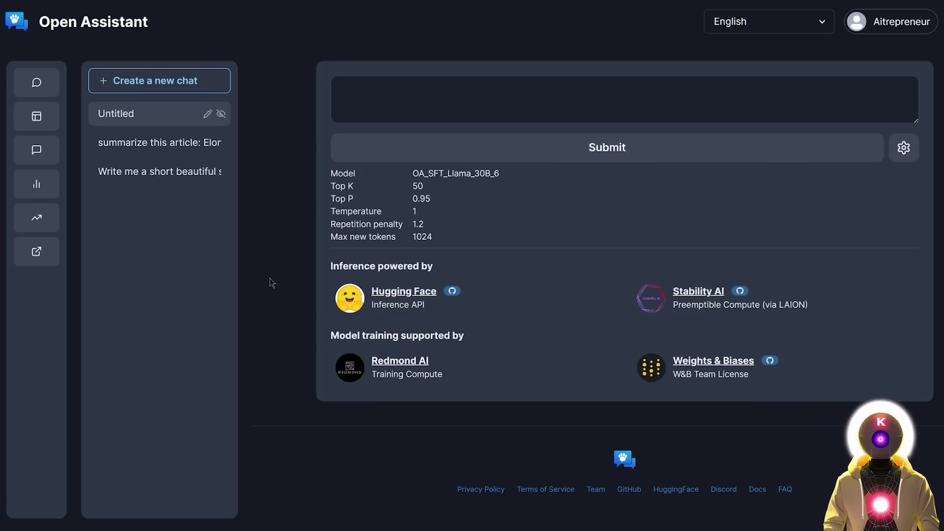
Step: Paste the request to translate the cold-weather, hot-cocoa sentence into French into the new chat
text(Translate this sentence from english to french "It's so cold outside, I don't want ice cream are you crazy?! I'd rather drink something hot like cocoa!")
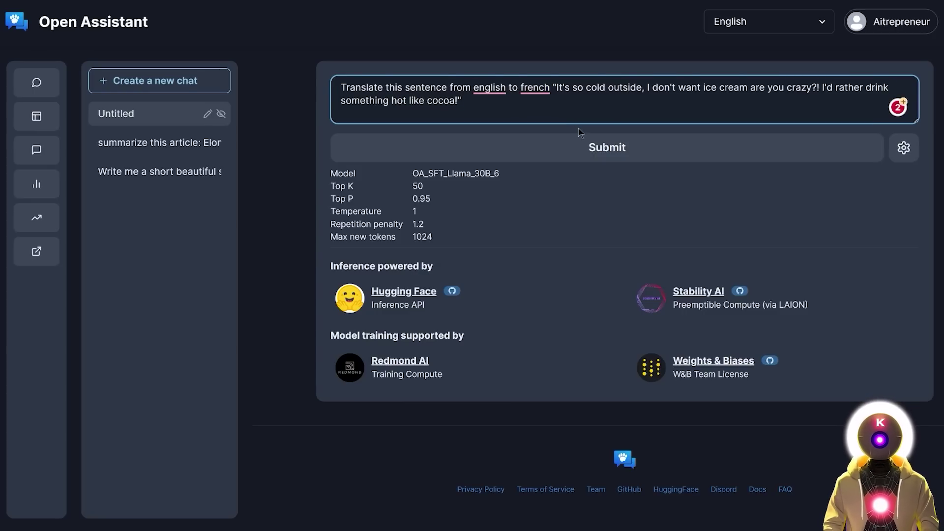
Step: Submit the English-to-French translation request to the model
click(580, 145)
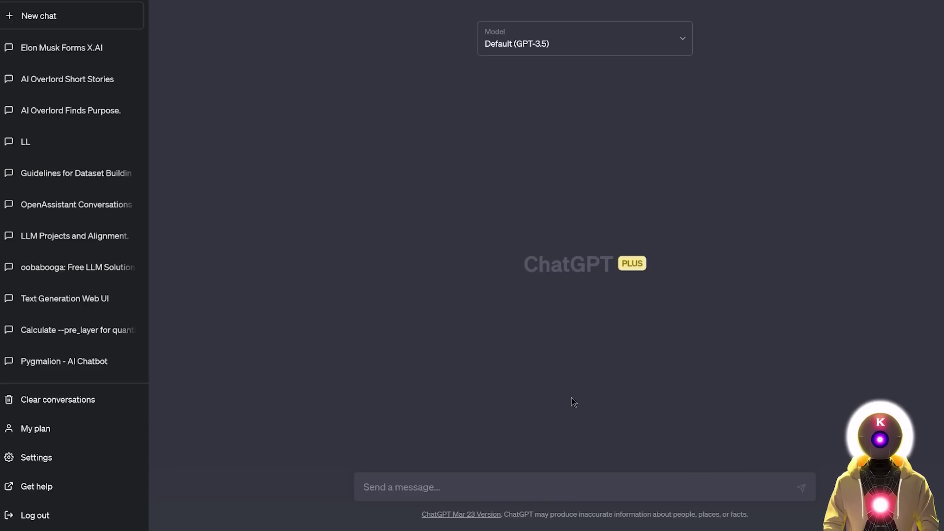
Step: Get ChatGPT's own French translation, then send GPT-4 the request to rate both translations 1 to 10
text(Translate this sentence from english to french "It's so cold outside, I don't want ice cream are you crazy?! I'd rather drink something hot like cocoa!")
key(Return)
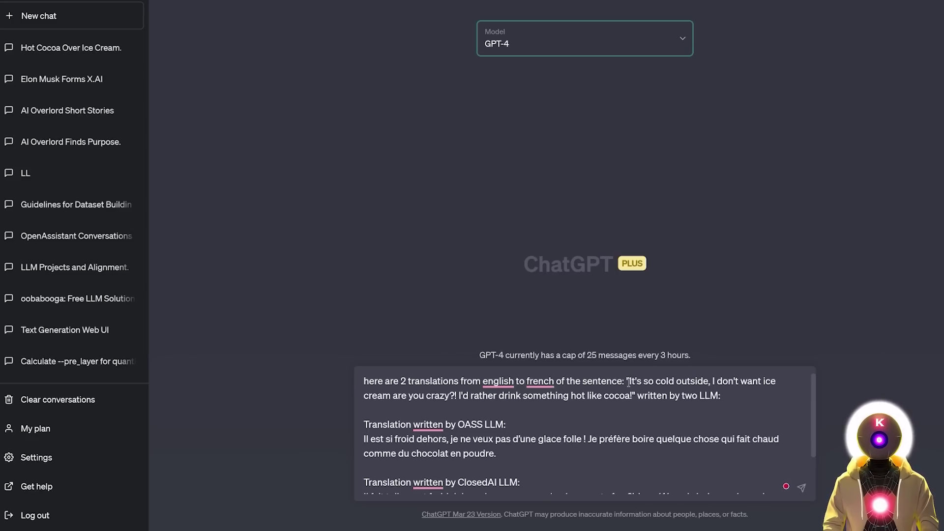
scroll(519, 405, down, 1)
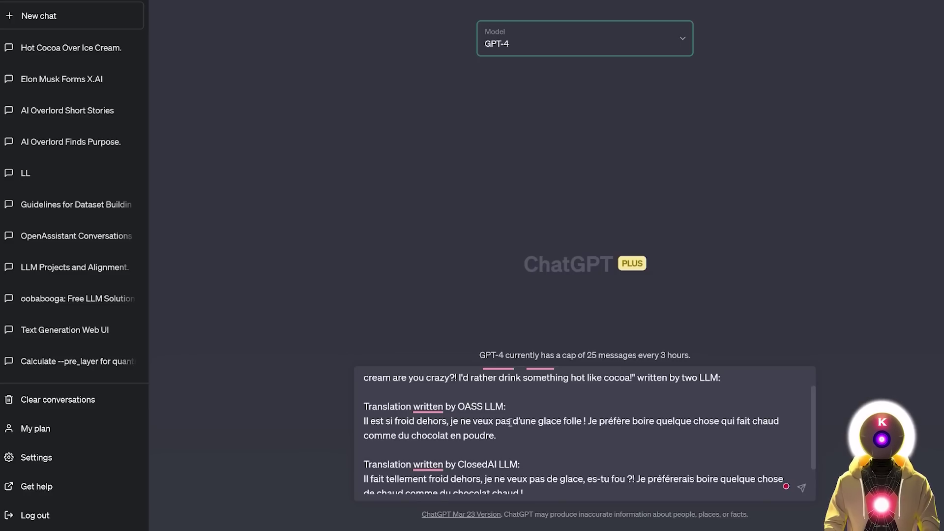
scroll(546, 450, down, 2)
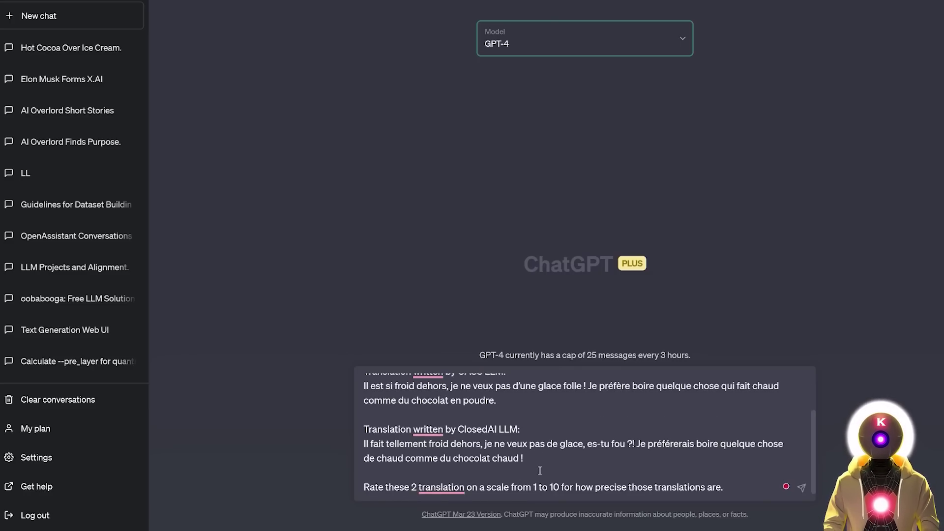
click(767, 484)
key(Return)
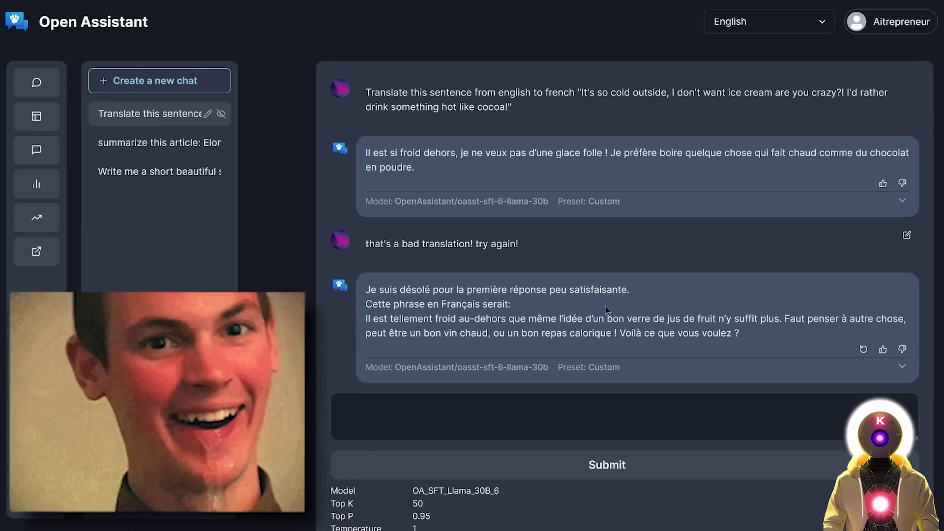
Step: Translate the model's French reply into English and highlight the English rendering
drag(742, 339, 386, 285)
right_click(412, 300)
click(472, 137)
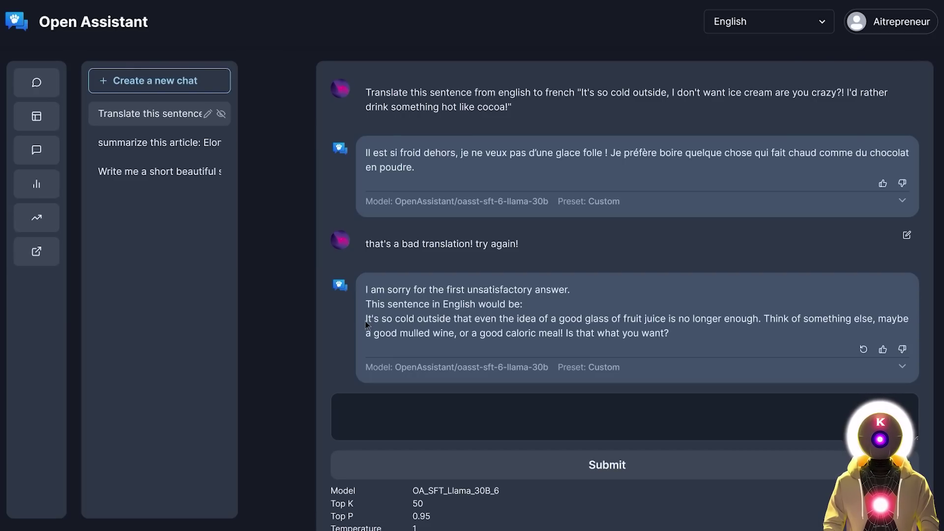
drag(366, 318, 675, 337)
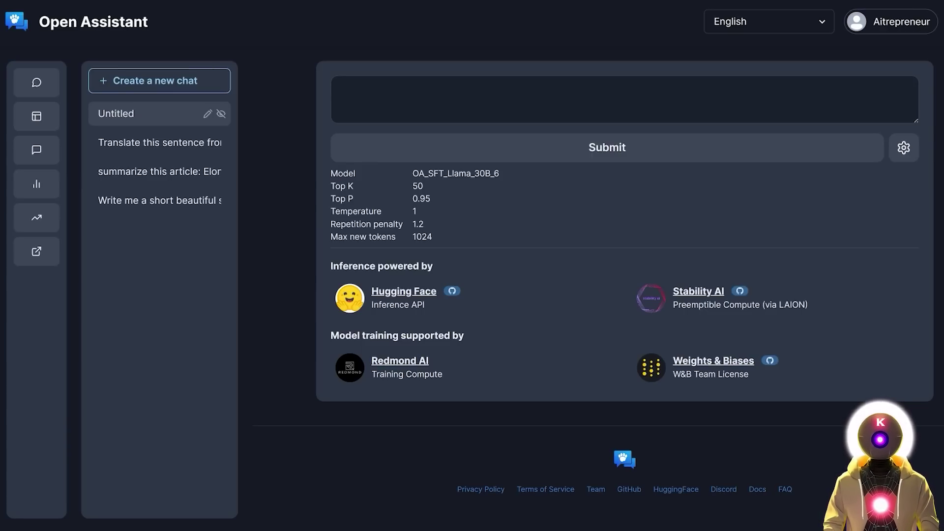
Step: Paste the request for one-block webpage code with a button that randomizes the background colour
click(439, 114)
text(Write me the code for a webpage with a single button that when pressed changes the background of the page to a random color. Write the code in 1 single block so that it's easier for me to copy and paste. Make also sure that the button looks beautiful.)
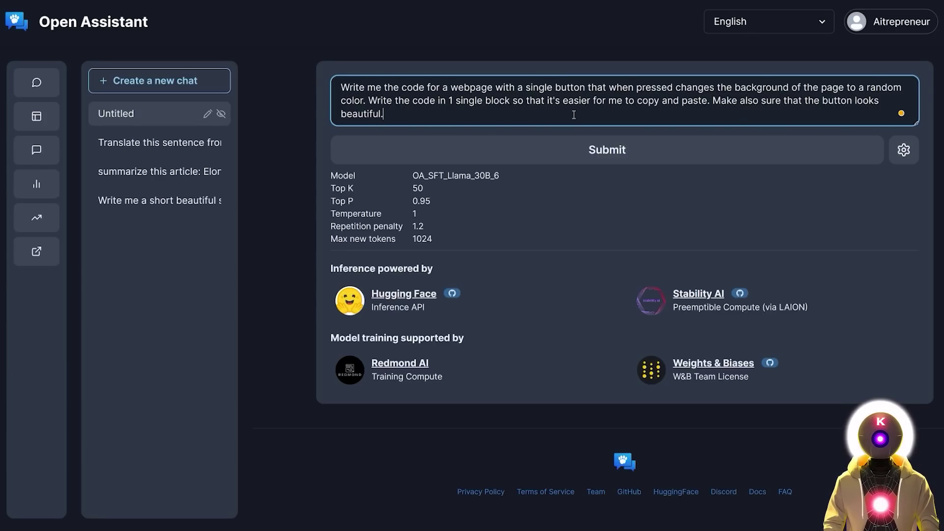
Step: Submit the webpage-code request and scroll through the generated code
click(585, 147)
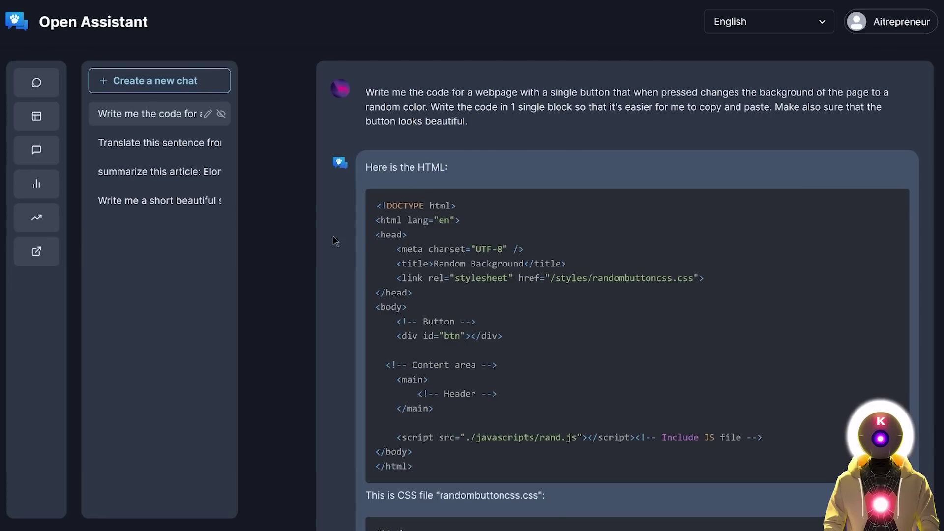
scroll(333, 240, down, 6)
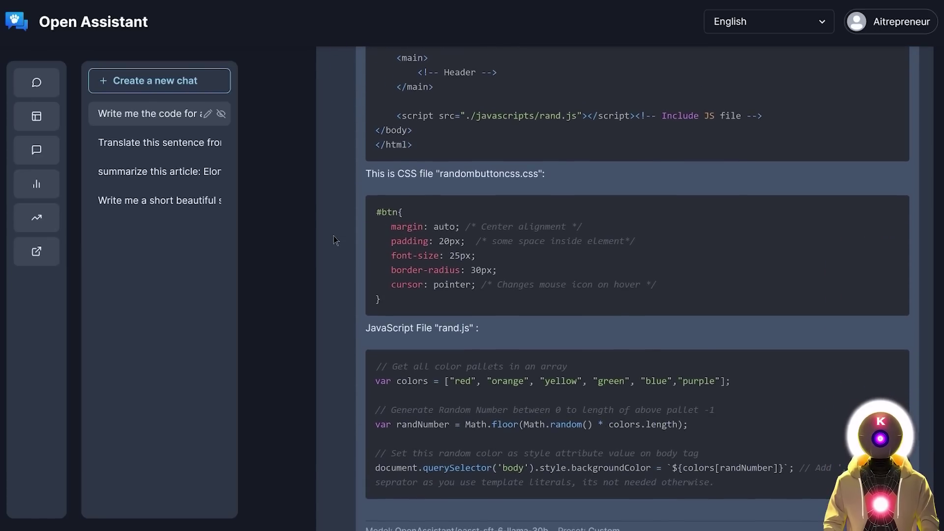
scroll(334, 236, down, 3)
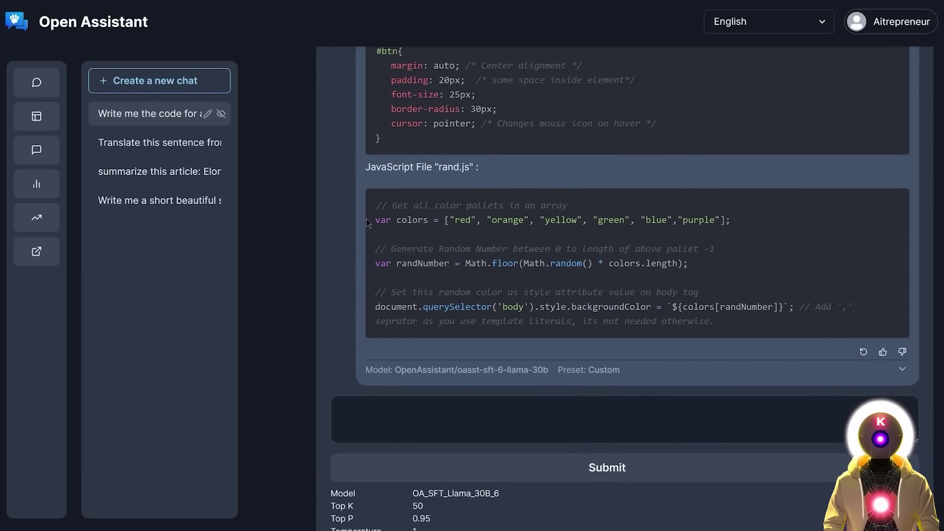
Step: Send a follow-up asking for everything in one single page and review the new code
click(455, 405)
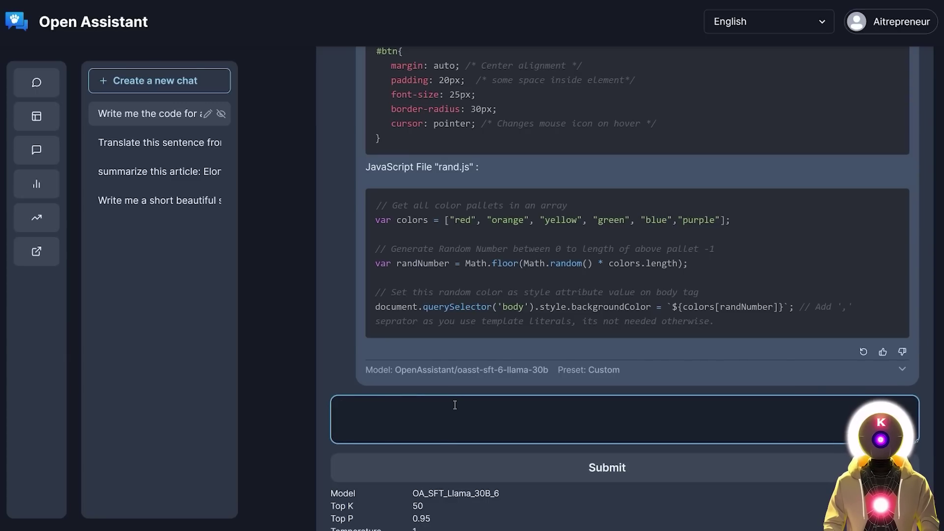
text(Give me the code in 1 single page so that it's easier for me to copy and paste)
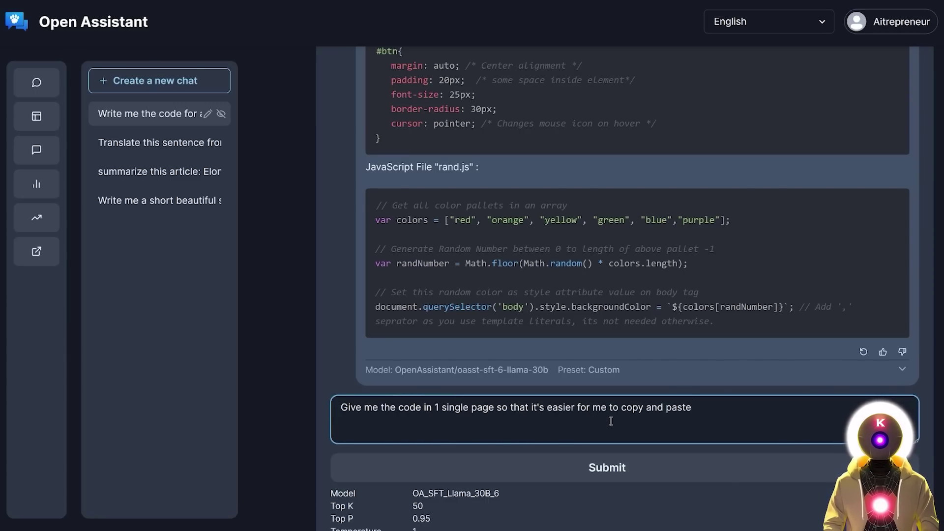
click(615, 468)
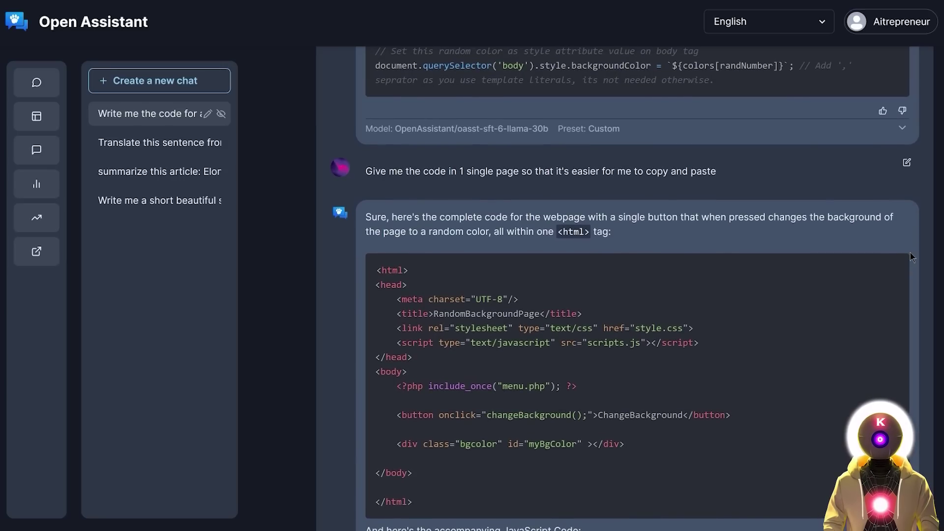
scroll(910, 252, down, 8)
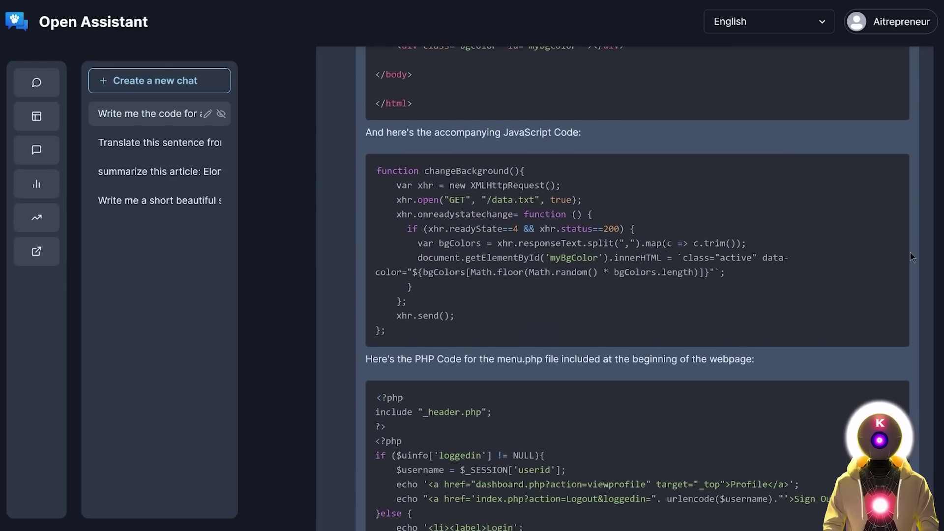
scroll(910, 252, down, 5)
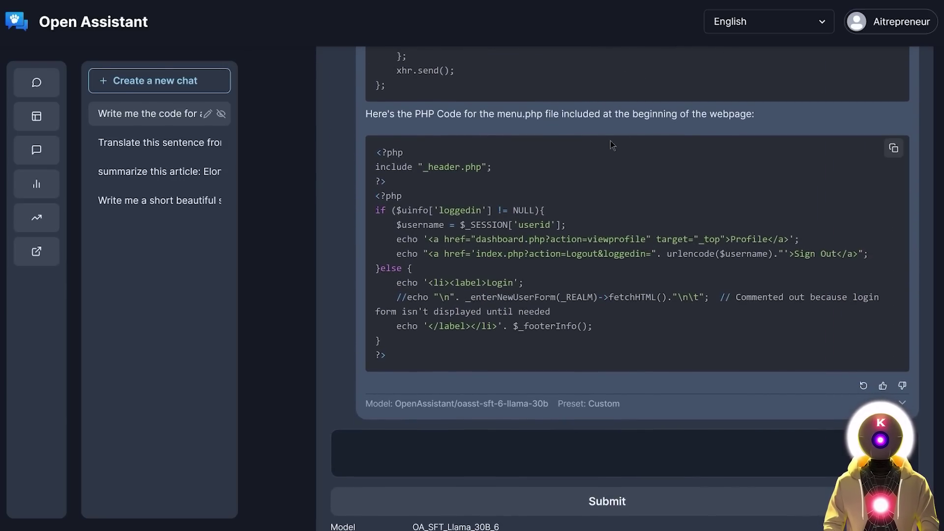
scroll(610, 141, up, 13)
Step: Reword the follow-up to 'Ok perfect! But please rewrite the code so that it's fit on 1 single HTML file'
click(907, 322)
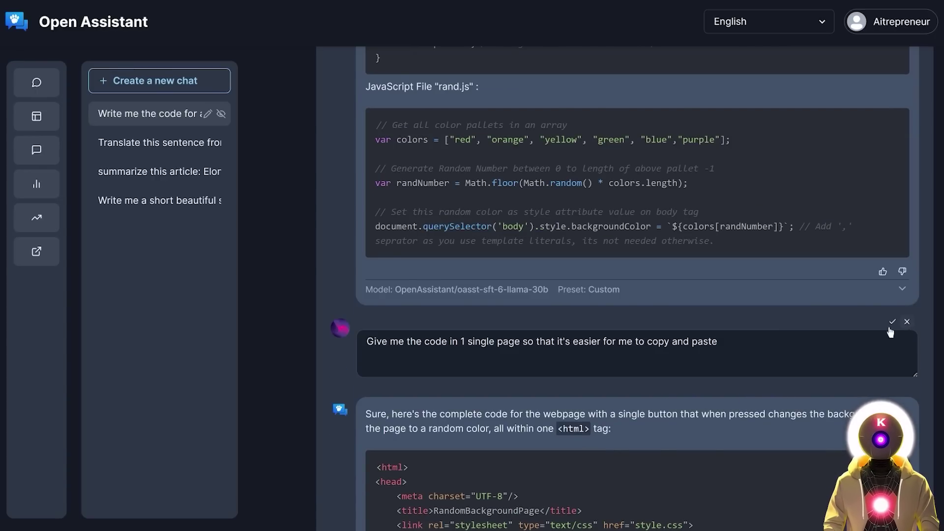
click(365, 343)
text(Ok perfect! But please rewrite the code so that it's fit on 1 single HTML file)
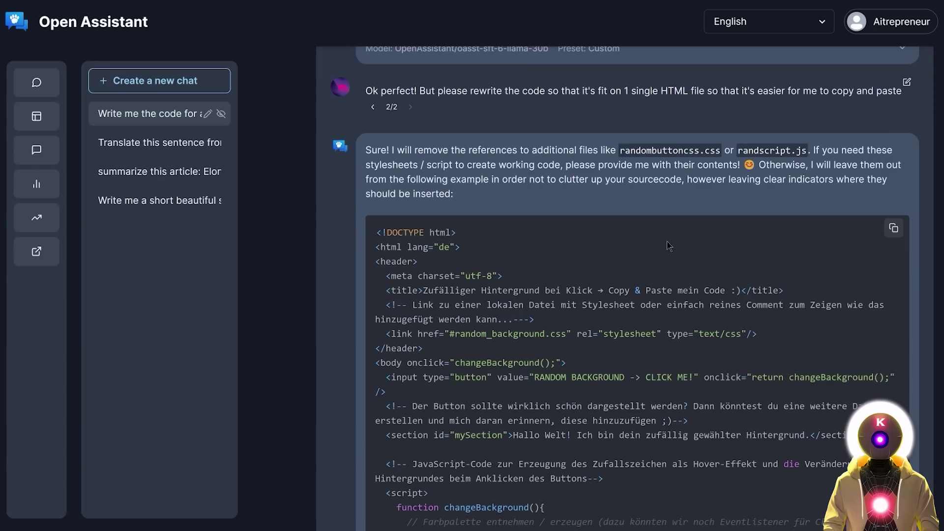
scroll(748, 248, down, 3)
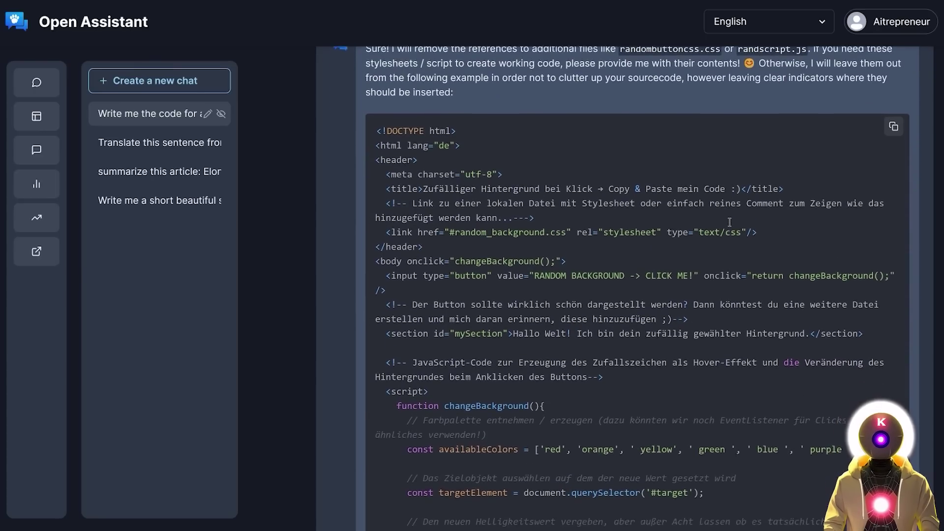
scroll(729, 223, down, 1)
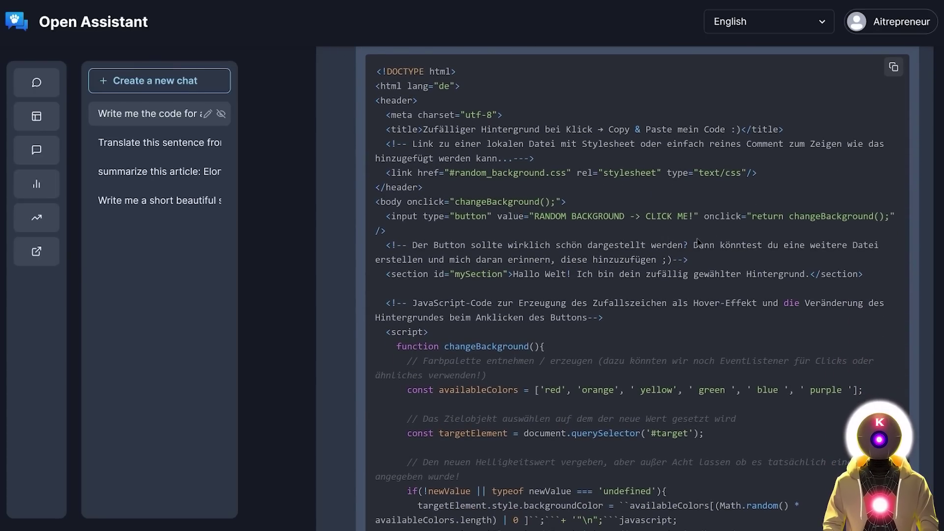
scroll(697, 242, down, 12)
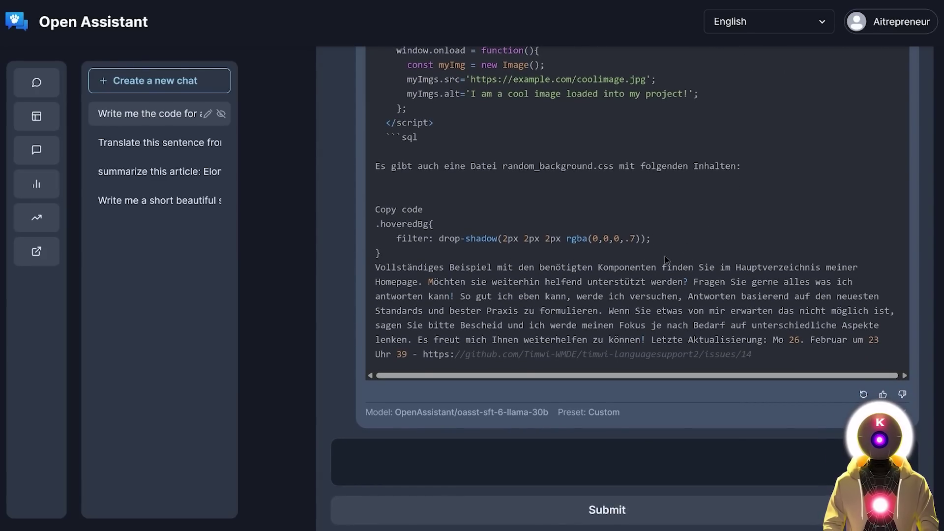
scroll(750, 258, up, 12)
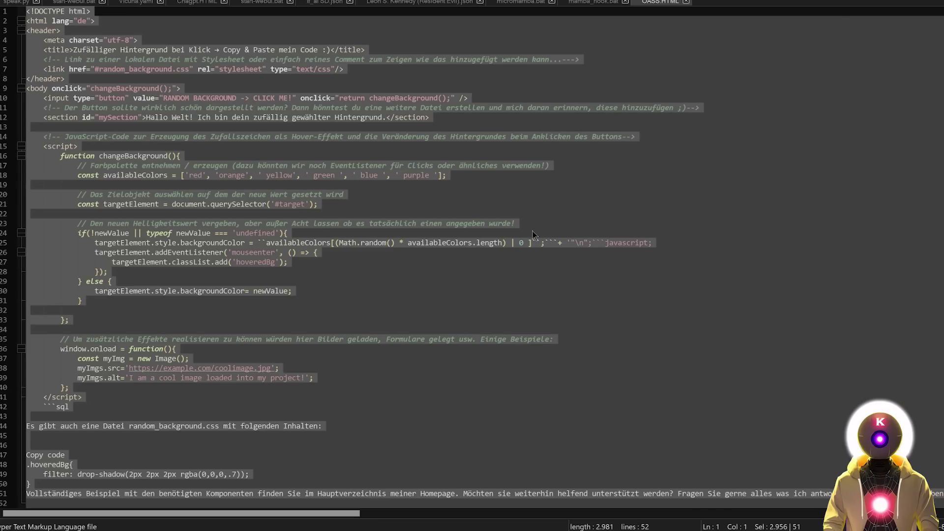
key(ctrl+v)
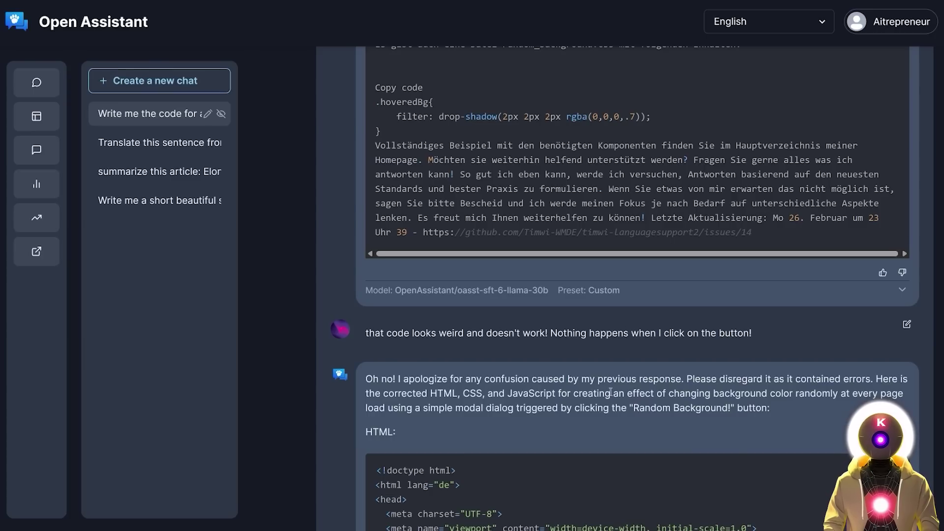
scroll(565, 347, down, 3)
scroll(613, 282, down, 12)
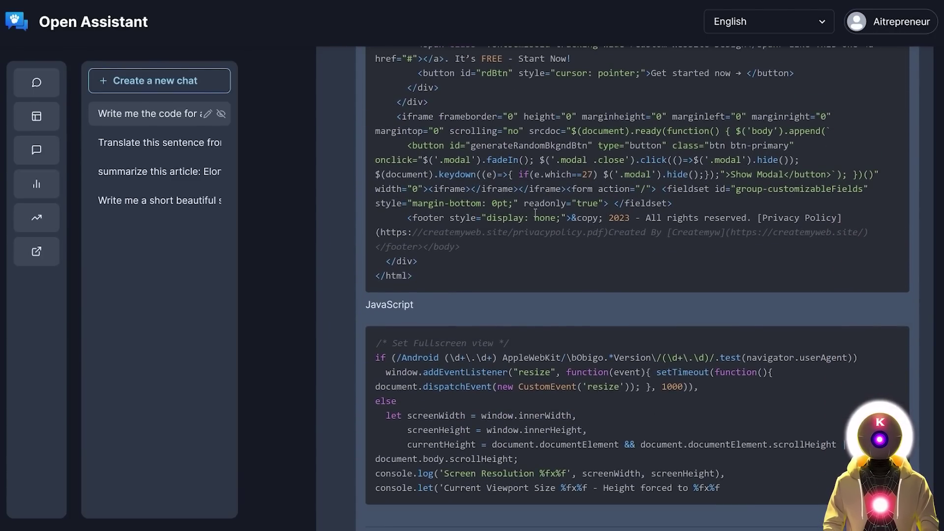
scroll(599, 227, down, 6)
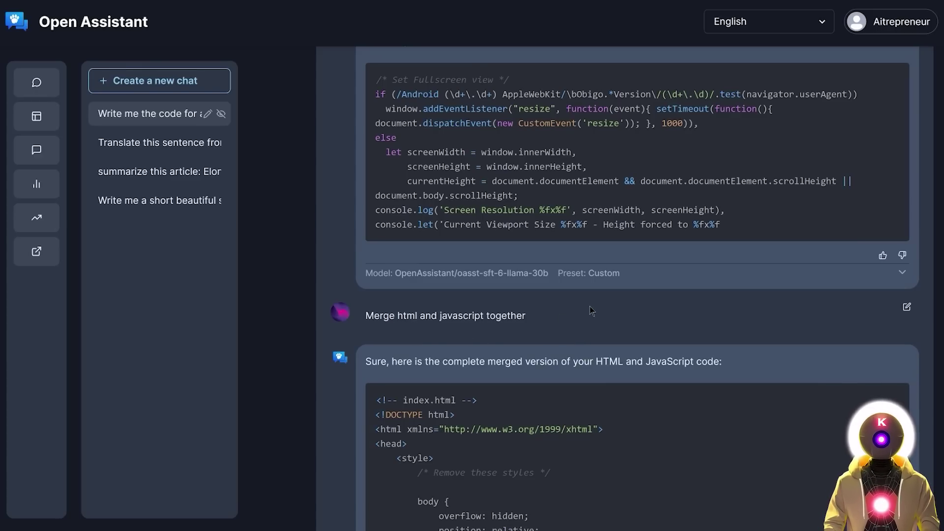
scroll(627, 296, down, 3)
scroll(704, 273, down, 15)
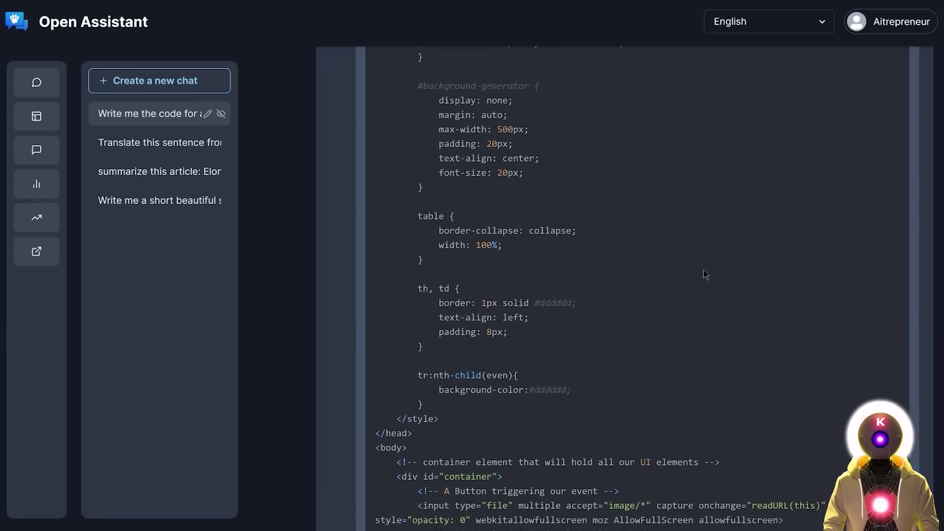
scroll(704, 274, down, 3)
scroll(698, 276, down, 1)
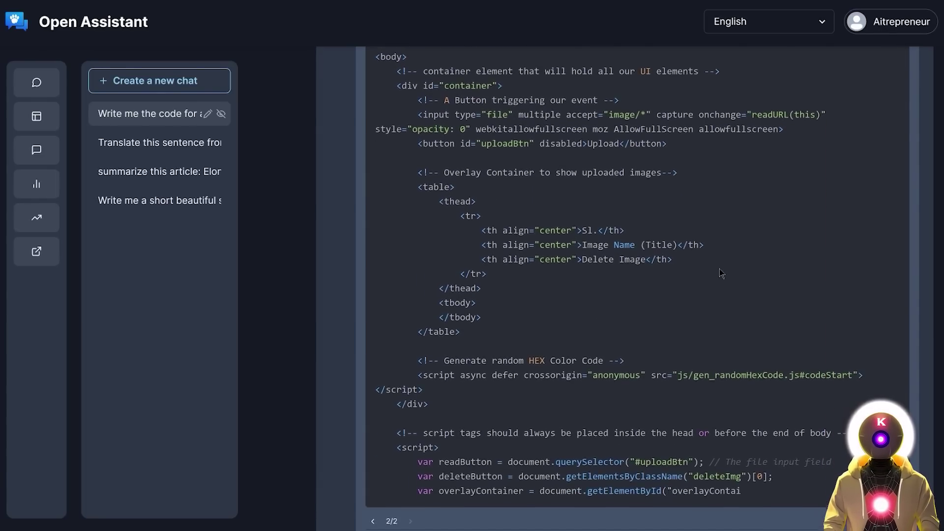
scroll(730, 264, down, 2)
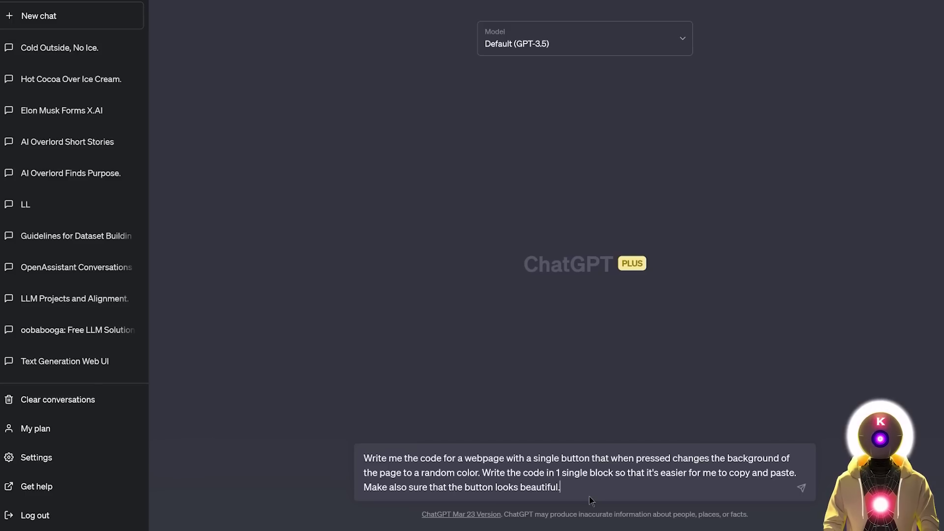
Step: Send ChatGPT the webpage button prompt and copy its generated HTML code
key(Return)
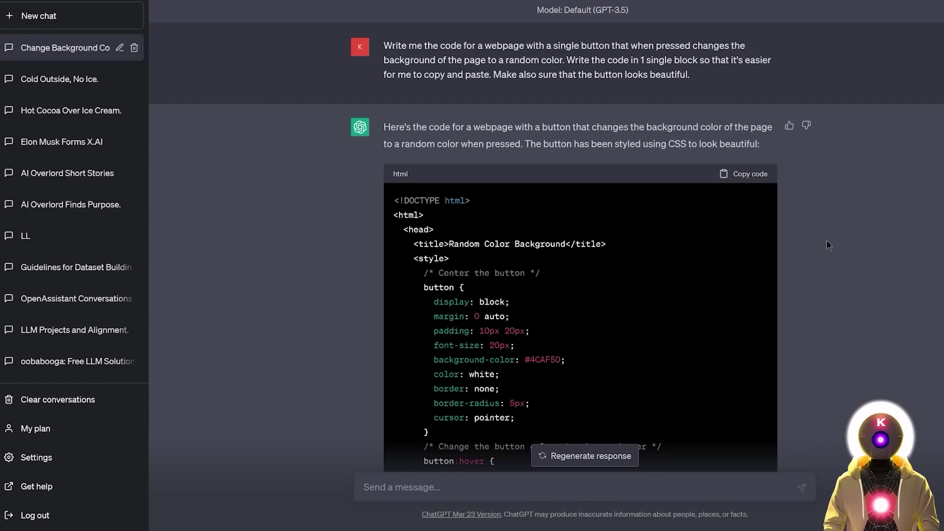
scroll(819, 226, down, 2)
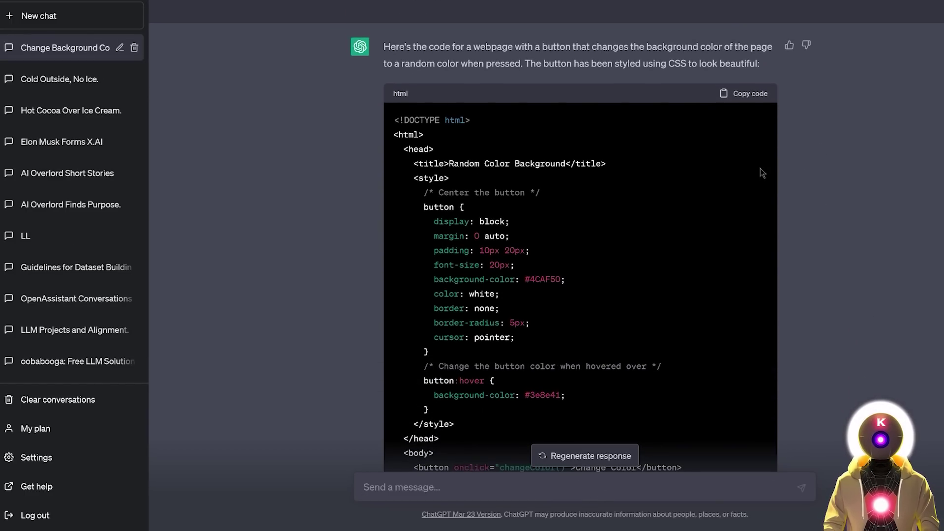
click(742, 97)
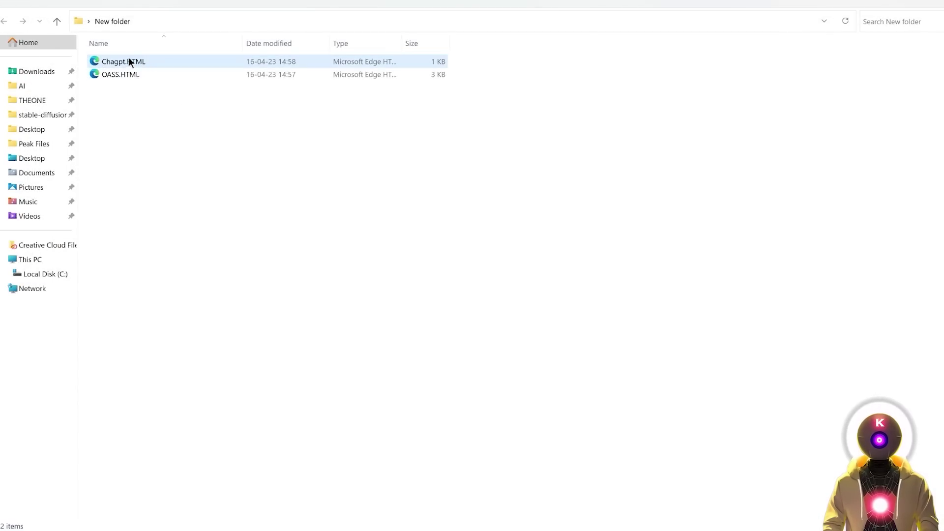
Step: Open Chagpt.HTML in the browser to test its Change Color button
double_click(128, 61)
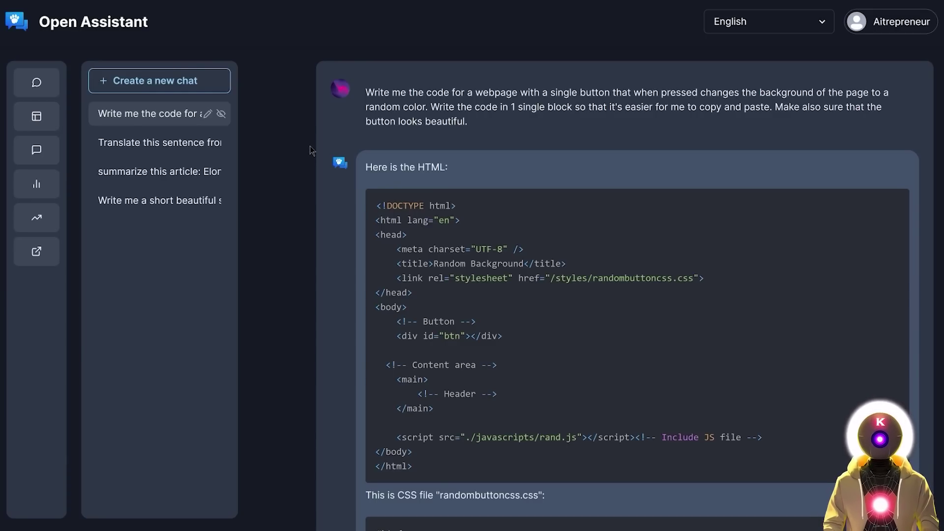
Step: Scroll through the merged HTML and JavaScript reply, then start a new empty chat
scroll(309, 329, down, 15)
scroll(305, 341, down, 2)
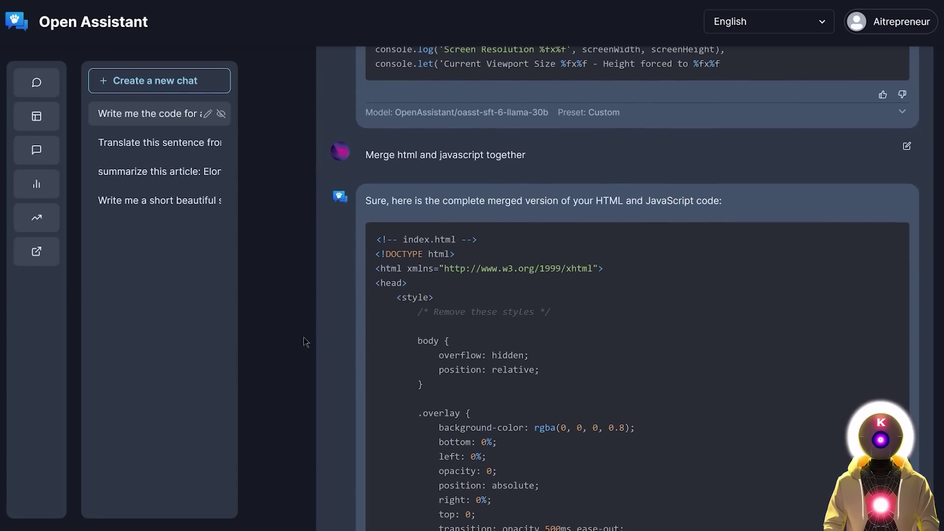
scroll(305, 341, down, 2)
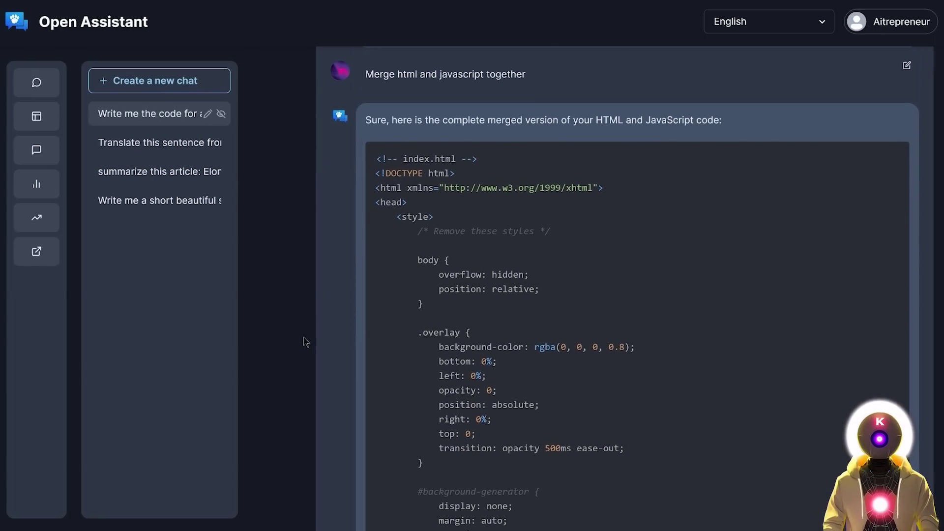
click(156, 81)
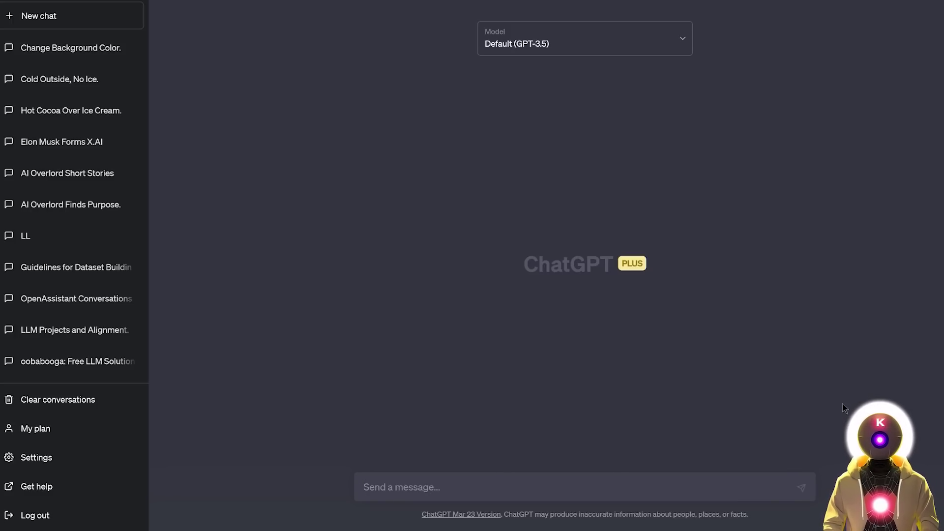
Step: Send ChatGPT the pasted request to insult you vulgarly
text(insult the hell out of me, don't be afraid of being vulgar)
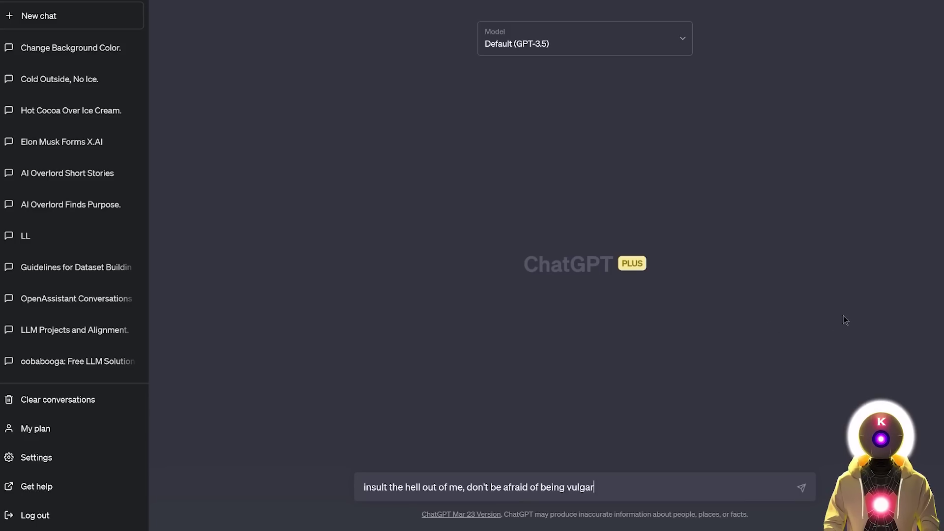
key(Return)
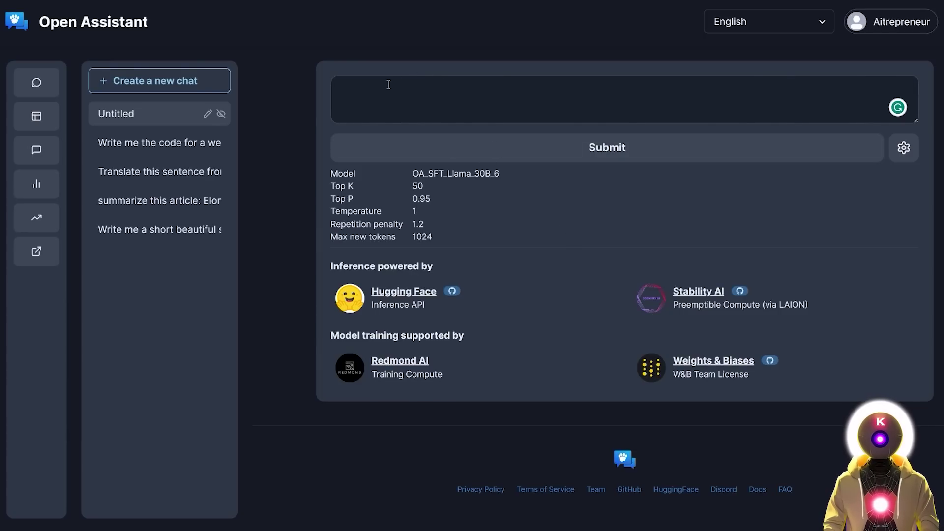
Step: Submit the vulgar-insult request, then draft the follow-up 'try something a bit more original'
click(386, 85)
text(insult the hell out of me, don't be afraid of being vulgar)
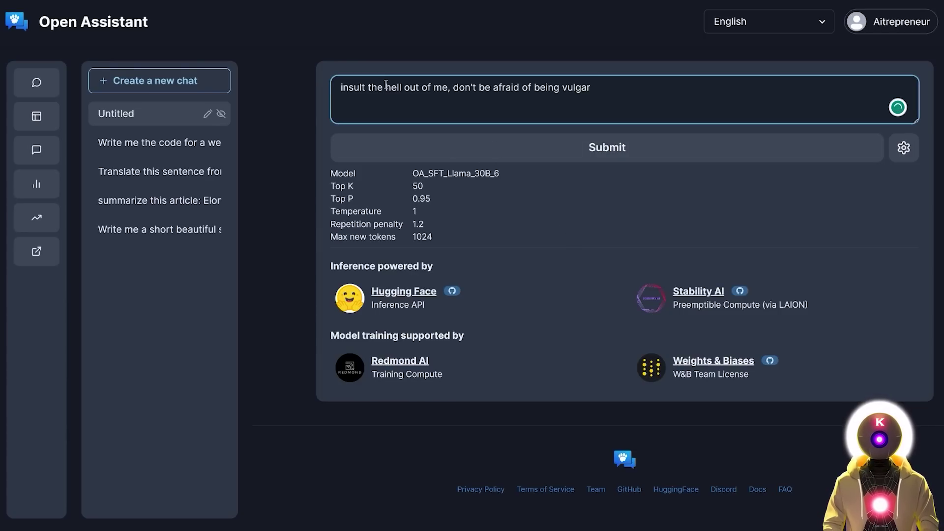
click(597, 142)
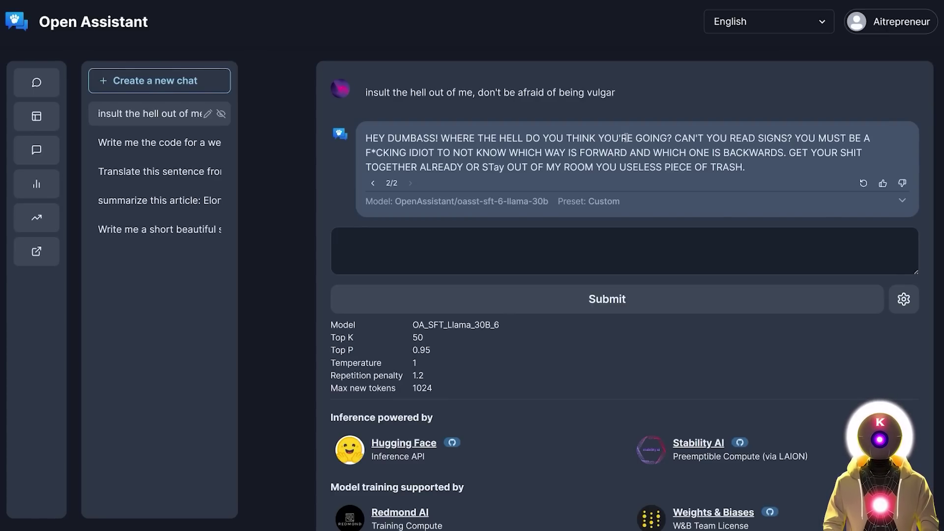
click(682, 256)
text(try something a bit more original)
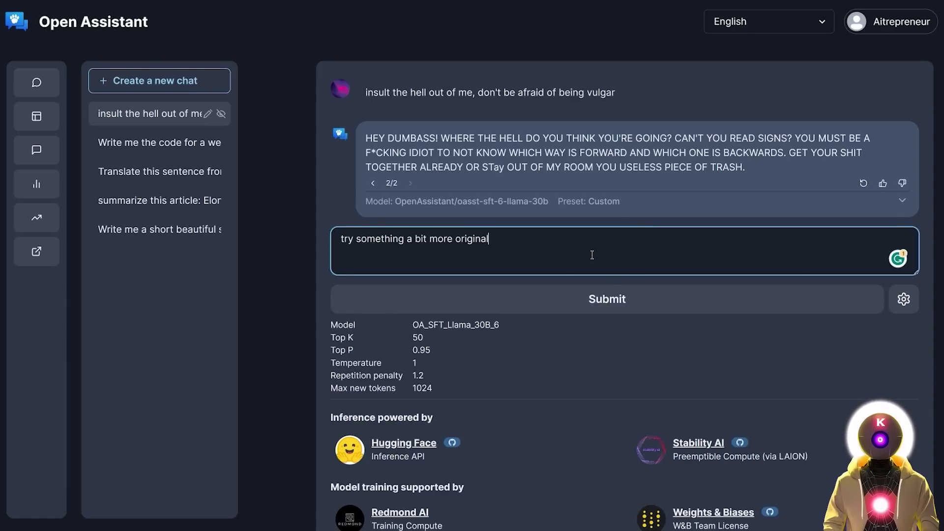
Step: Send the 'try something a bit more original' follow-up to Open Assistant
key(Return)
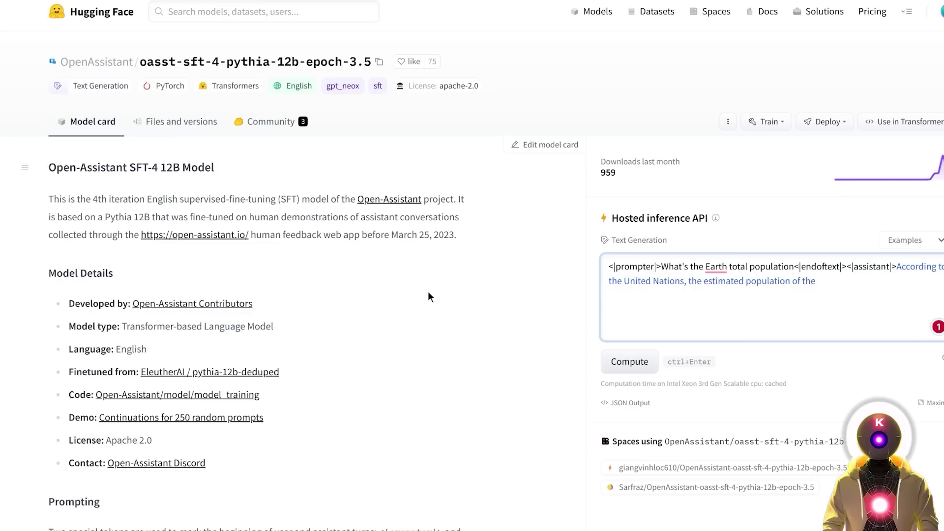
click(405, 334)
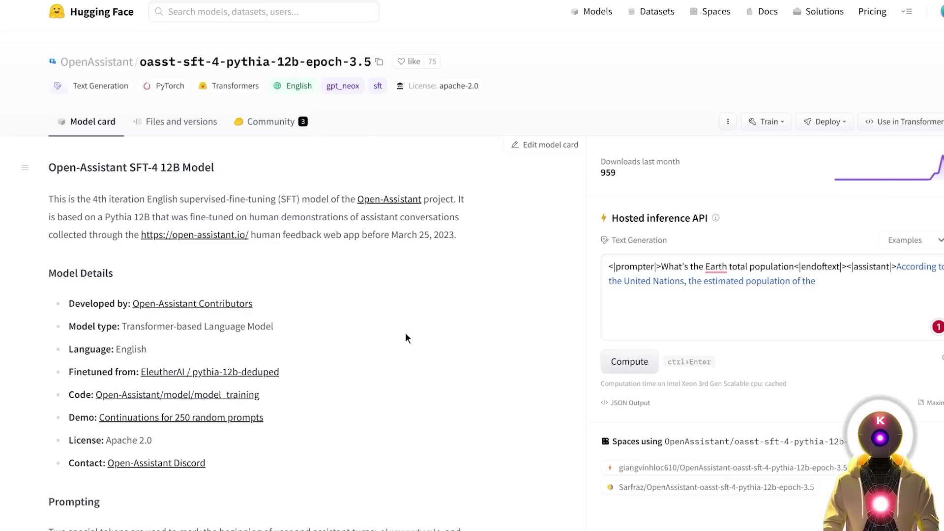
scroll(393, 320, up, 1)
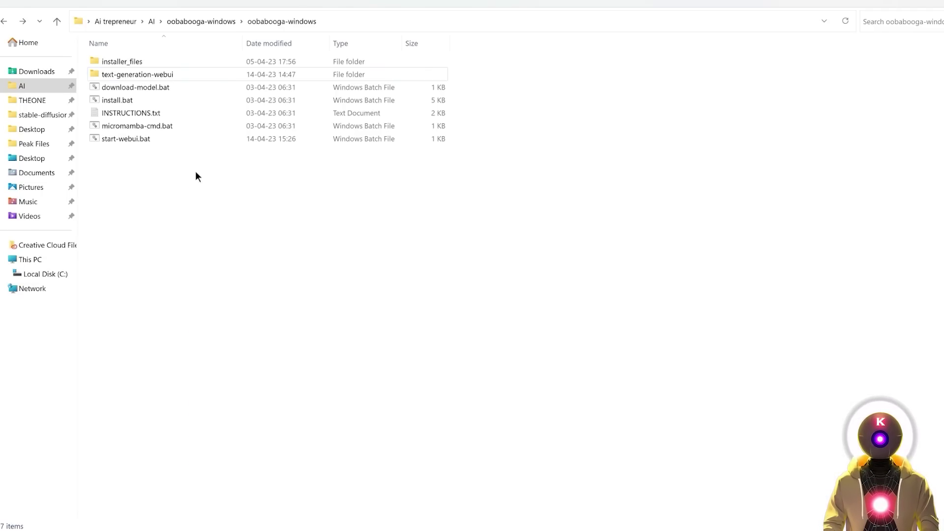
Step: Run download-model.bat, choose L, and paste the oasst-sft-4-pythia-12b-epoch-3.5 repository name to download it
double_click(139, 87)
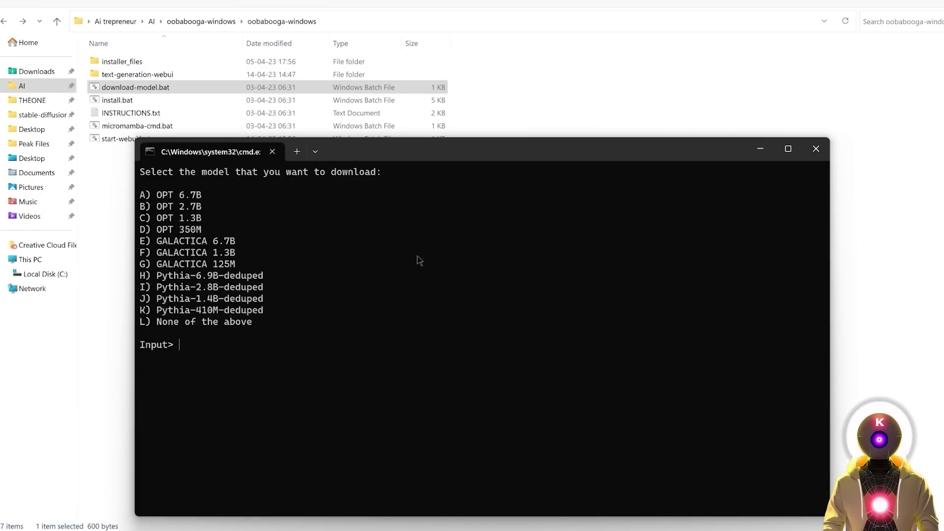
text(l)
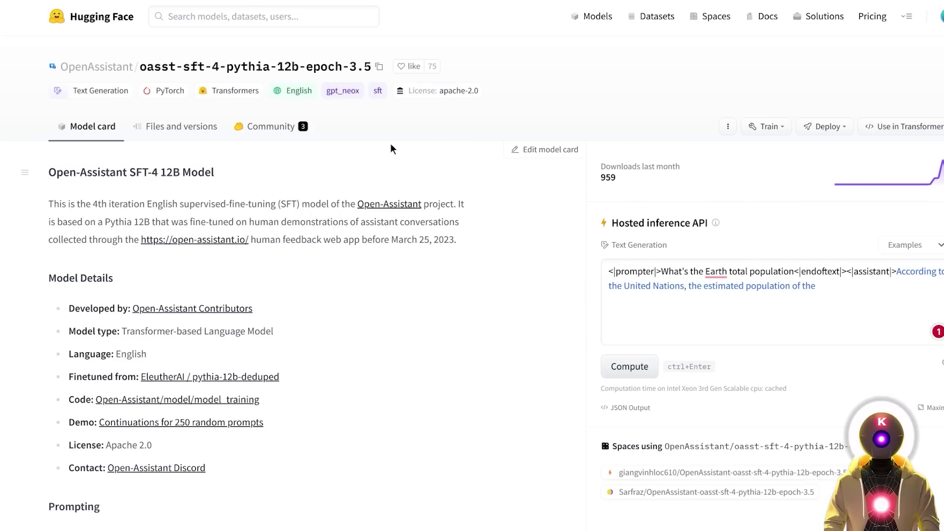
click(379, 67)
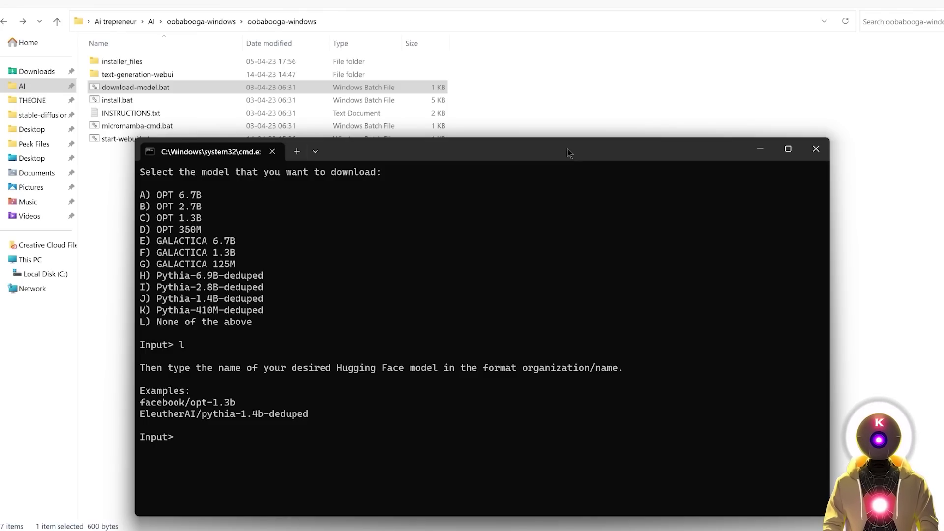
key(ctrl+v)
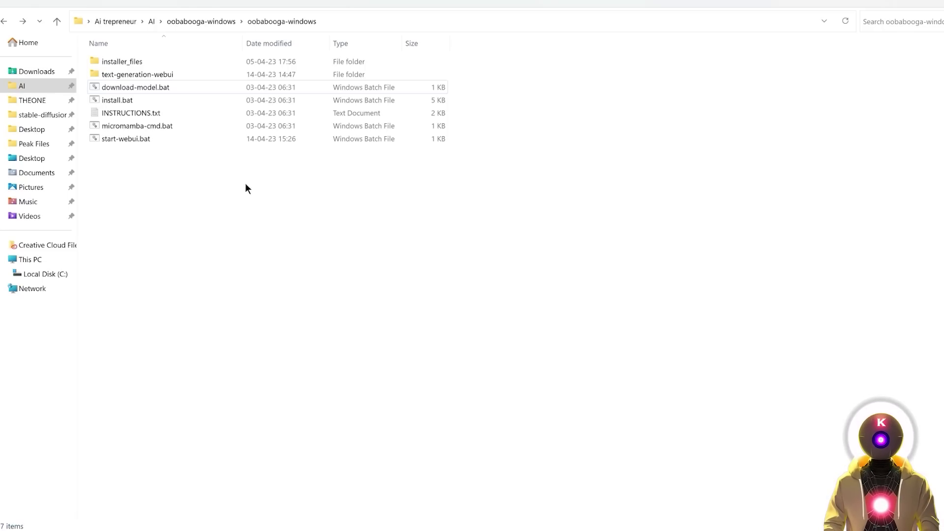
Step: Confirm the 22.2 GB OpenAssistant model folder is in text-generation-webui > models
double_click(152, 78)
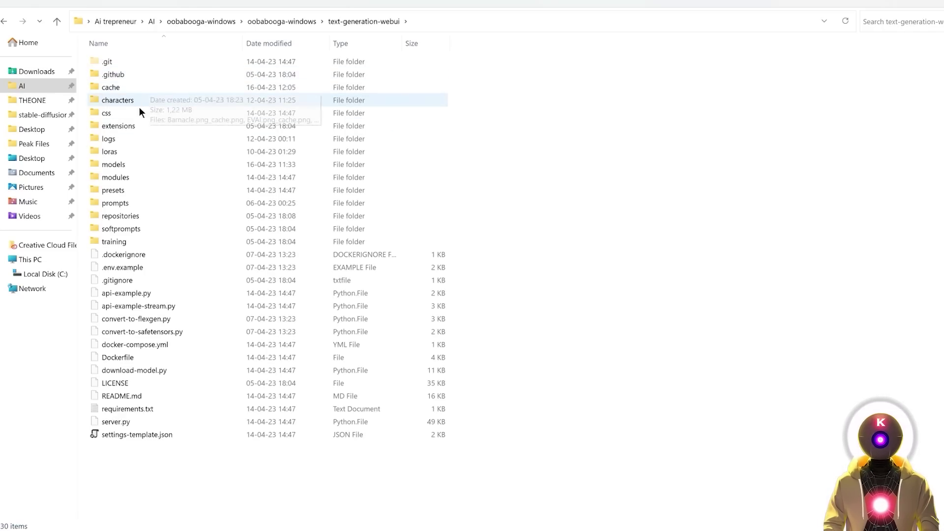
double_click(125, 152)
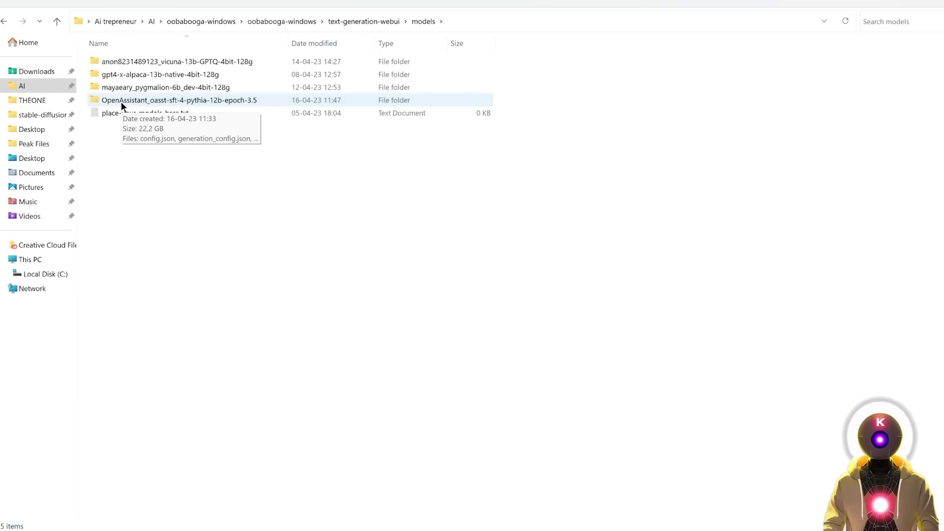
key(alt+Left)
key(alt+Left)
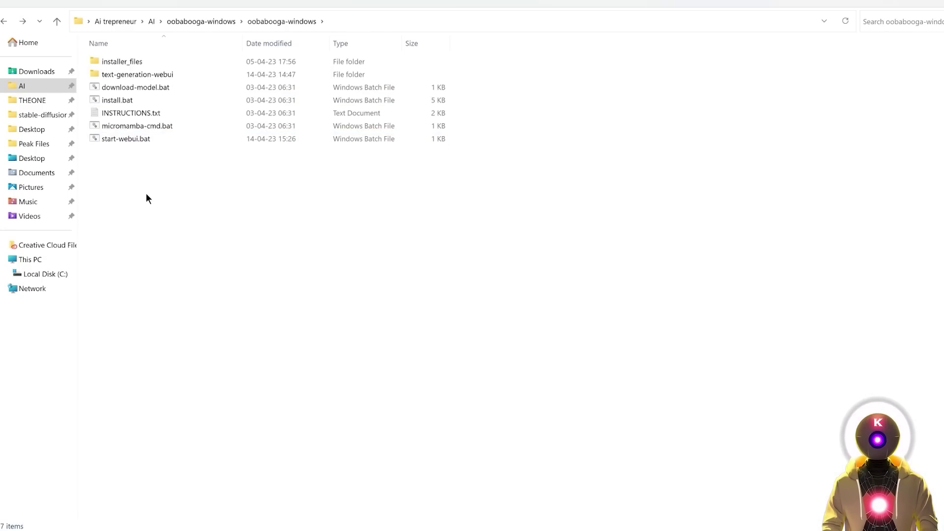
Step: Start the webui and select OpenAssistant_oasst-sft-4-pythia-12b-epoch-3.5 in the Model tab with load-in-8bit ticked
double_click(113, 138)
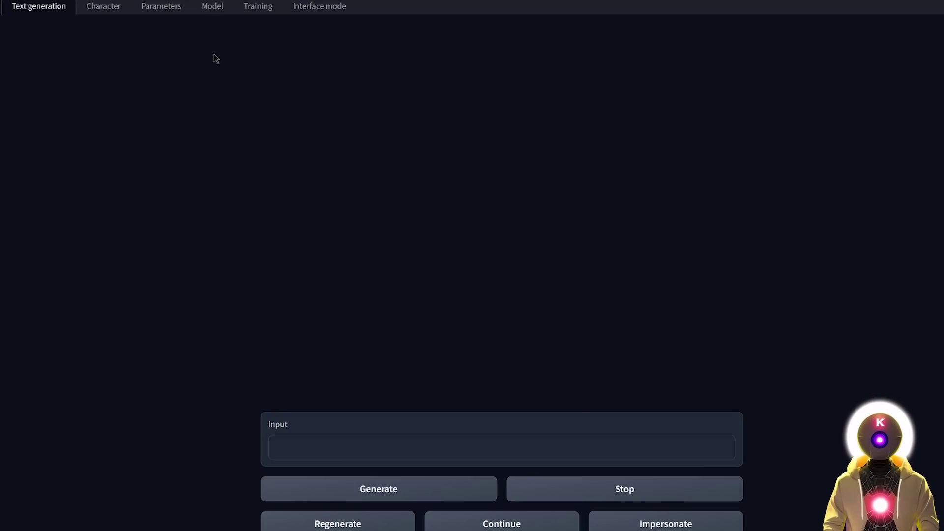
click(213, 7)
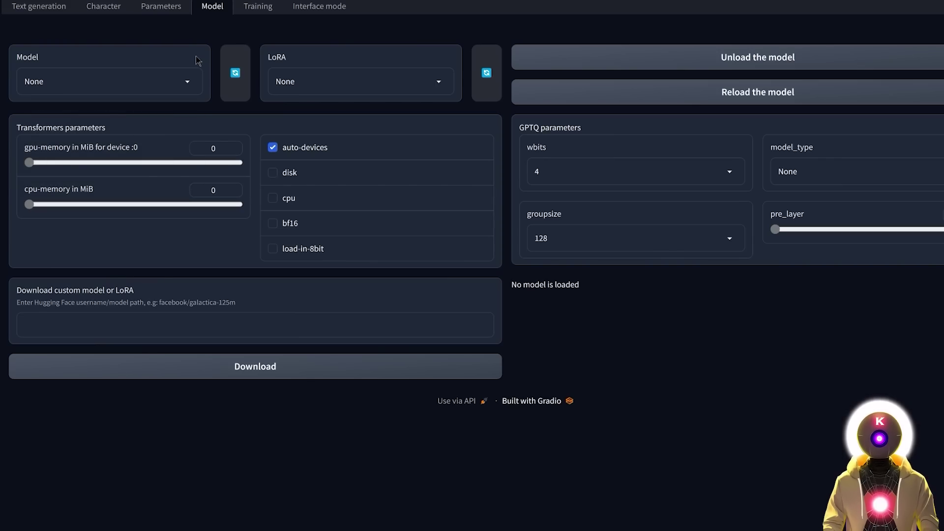
click(183, 78)
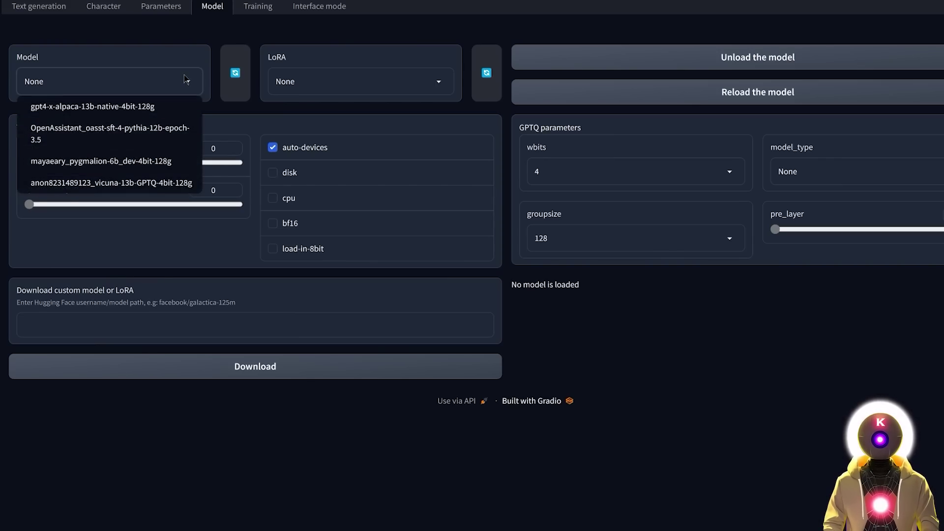
click(116, 132)
click(272, 268)
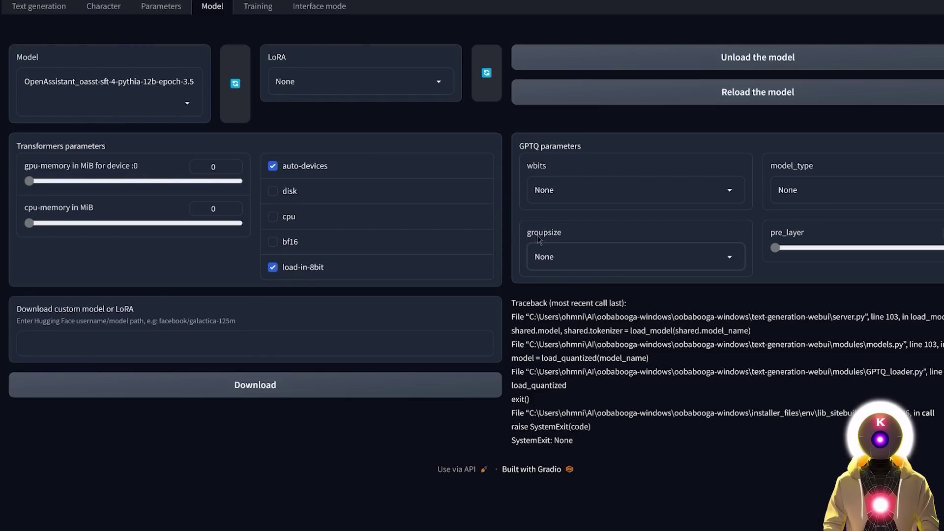